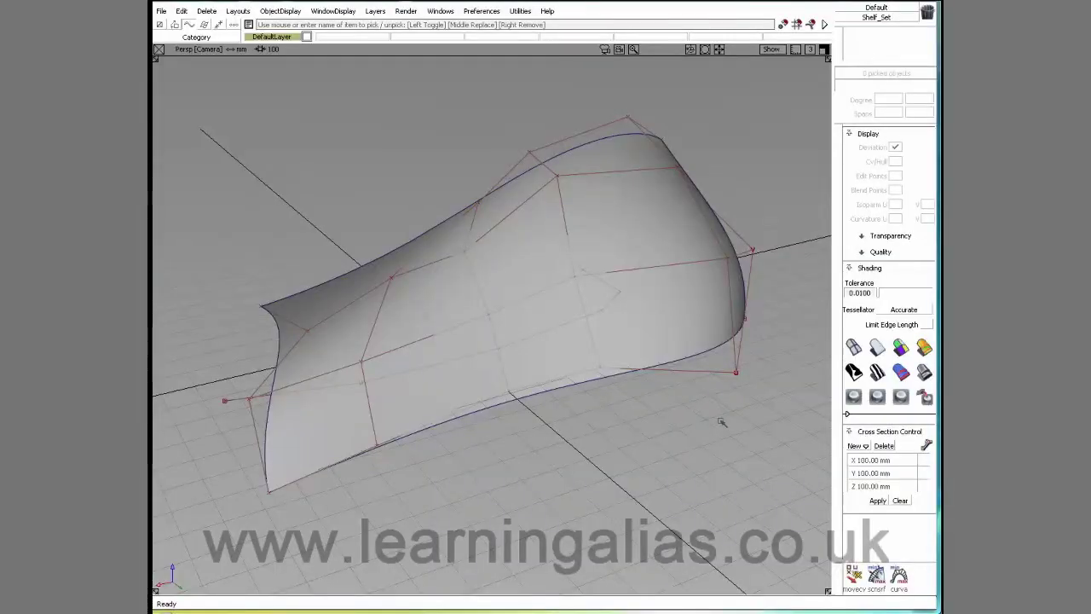
Review the Curve On Surface / Trim tolerances in the construction options and close them.
click(481, 11)
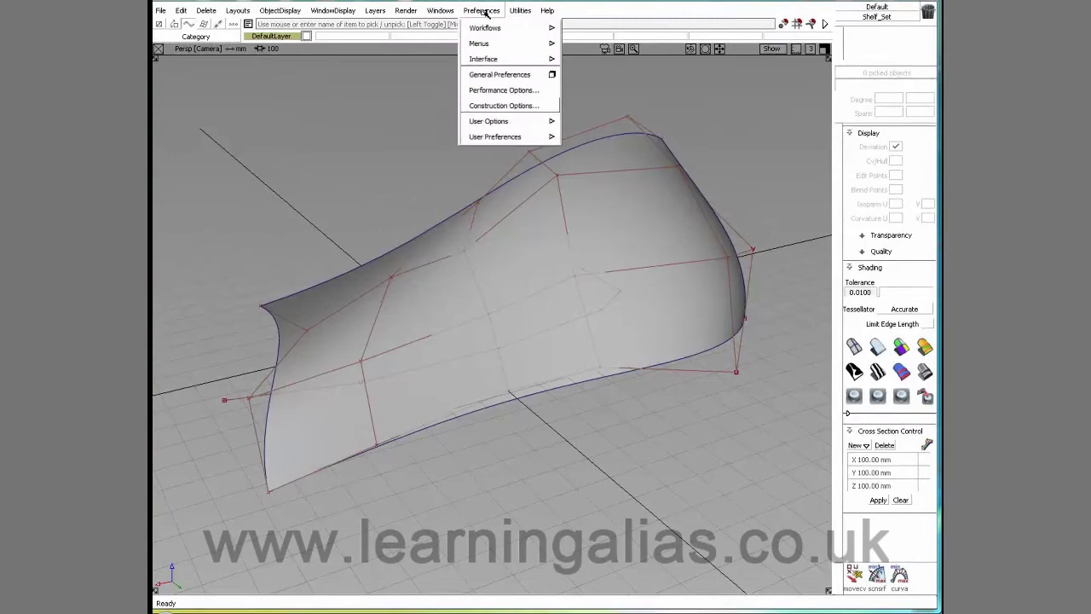
click(503, 105)
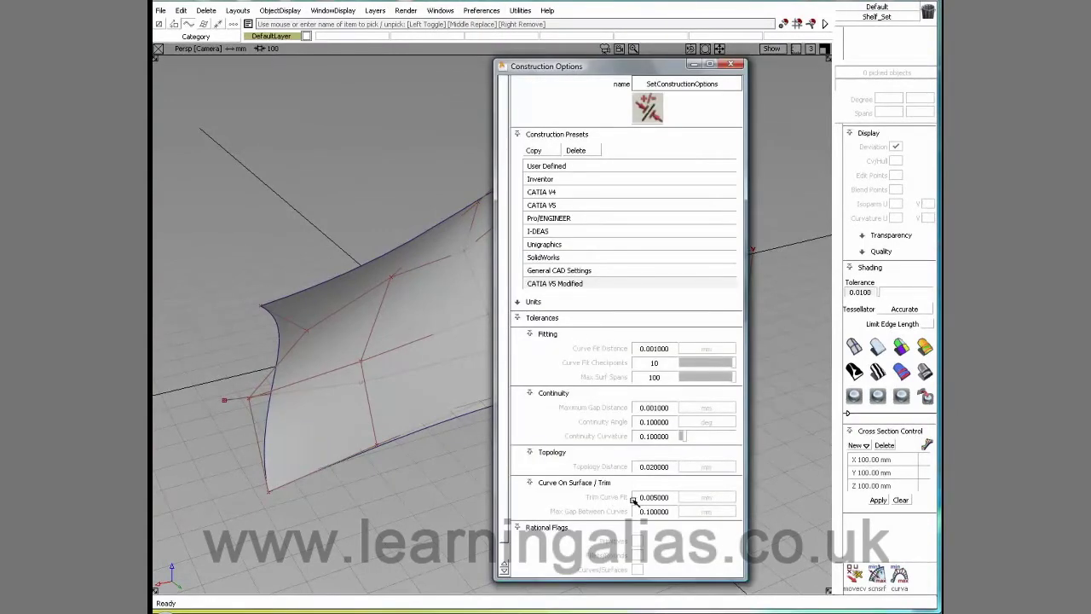
click(548, 483)
click(550, 483)
click(727, 65)
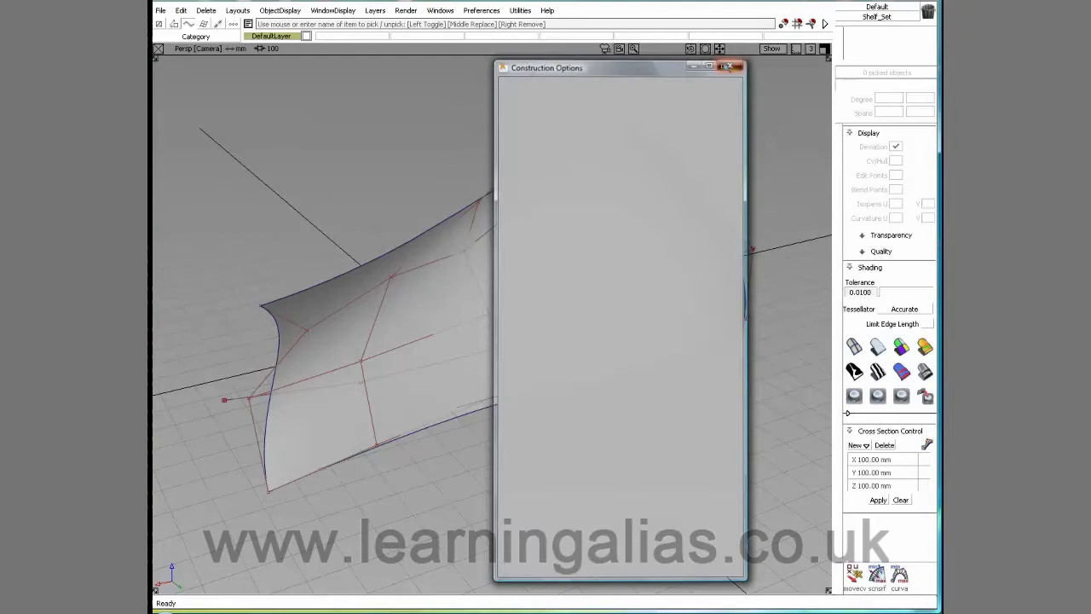
Examine the surface's Gaussian curvature from several angles using curvature shading, and return to plain shading.
mouse_move(616, 221)
alt+shift+mouse_down()
mouse_move(501, 303)
mouse_move(312, 329)
mouse_move(250, 315)
mouse_move(414, 348)
mouse_move(616, 302)
alt+shift+mouse_up()
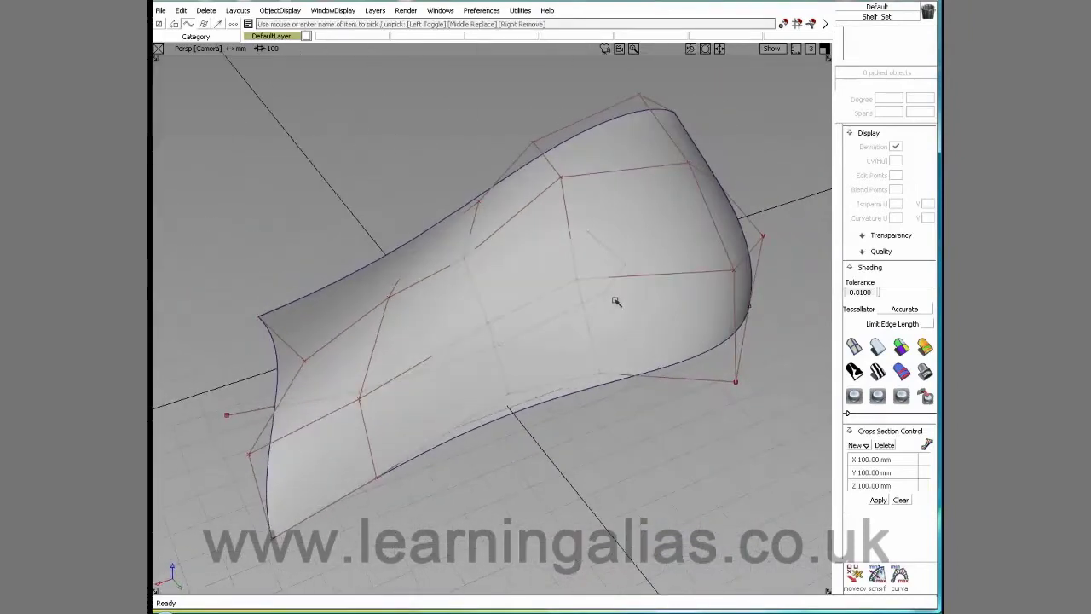
click(925, 346)
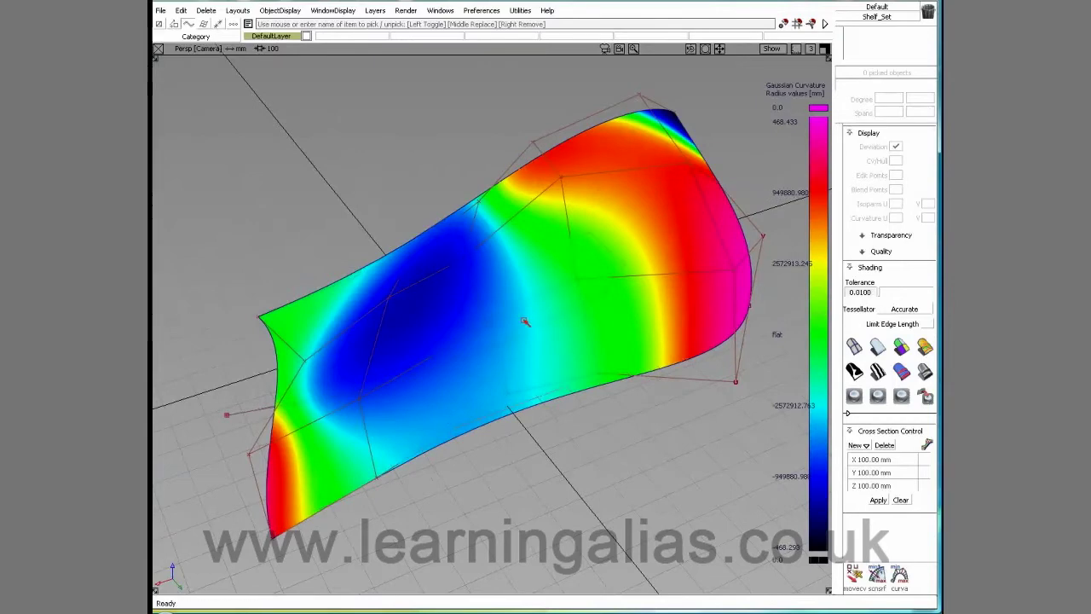
mouse_move(355, 322)
alt+shift+mouse_down()
mouse_move(497, 298)
mouse_move(674, 175)
mouse_move(429, 254)
alt+shift+mouse_up()
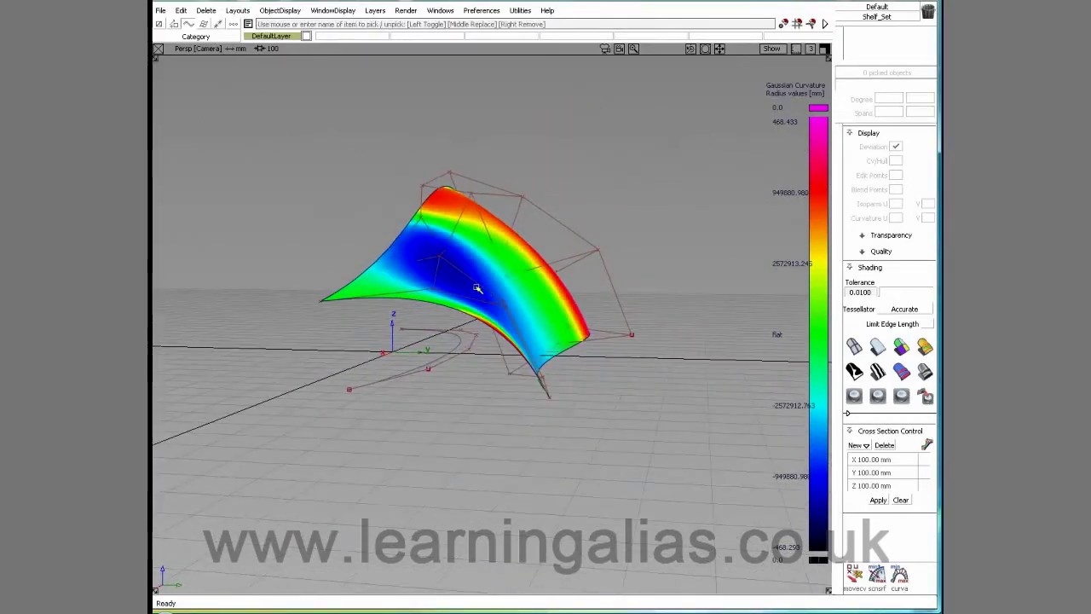
alt+shift+drag(650, 266, 412, 365)
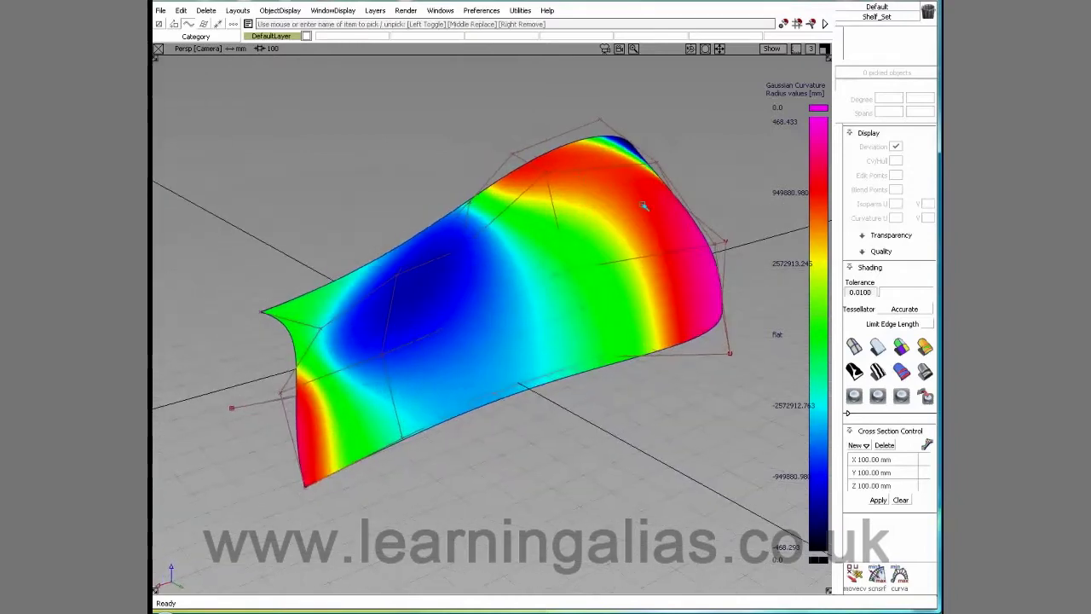
mouse_move(648, 185)
alt+shift+mouse_down()
mouse_move(532, 249)
mouse_move(533, 206)
alt+shift+mouse_up()
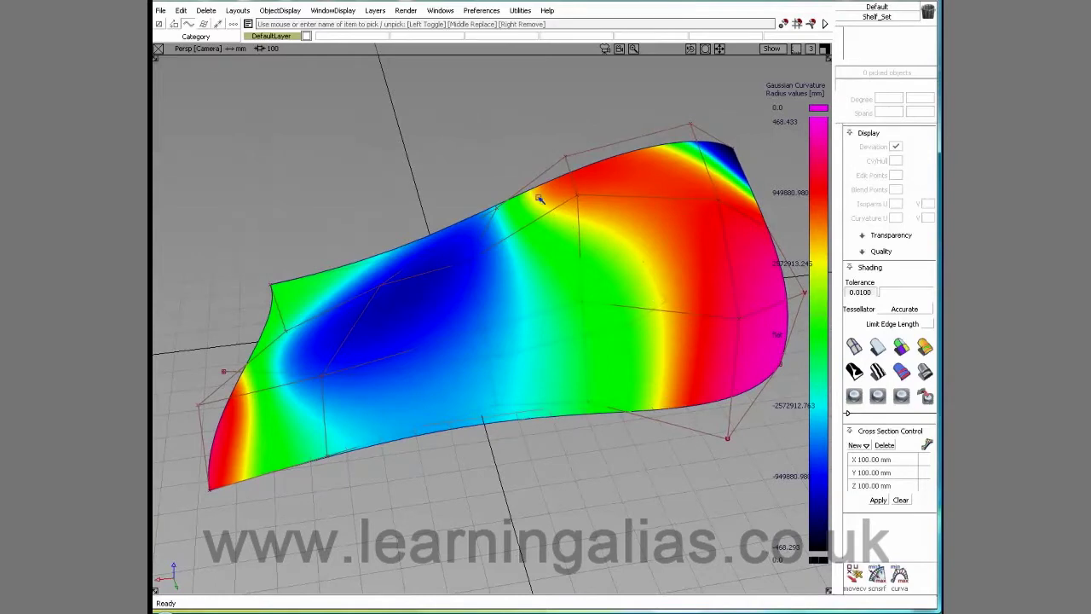
click(878, 348)
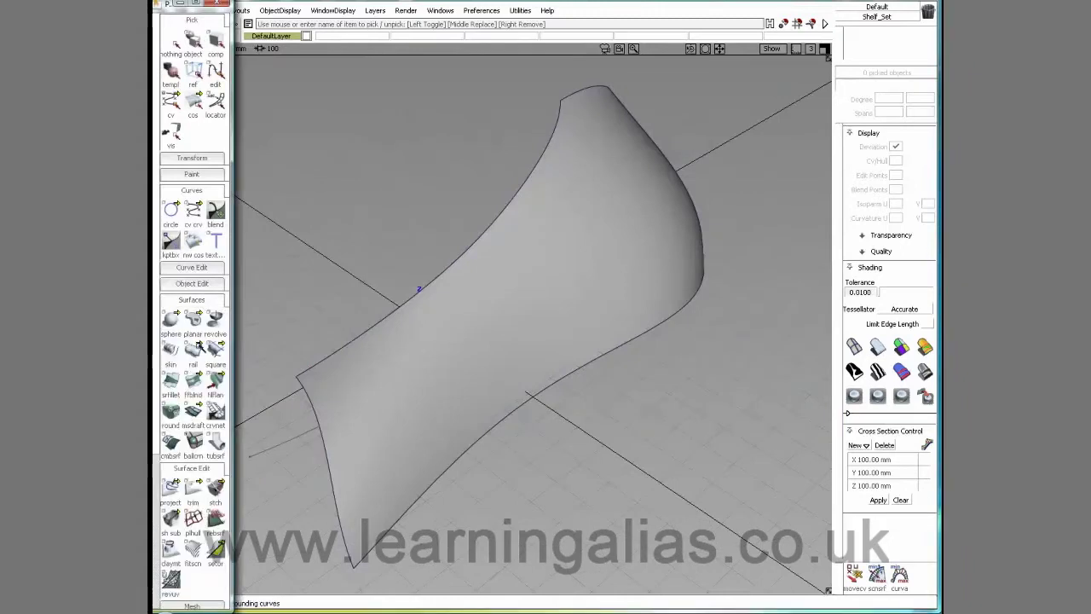
Start a multi-surface draft from the surface's long curved side edge and set its height to 50.
double_click(193, 412)
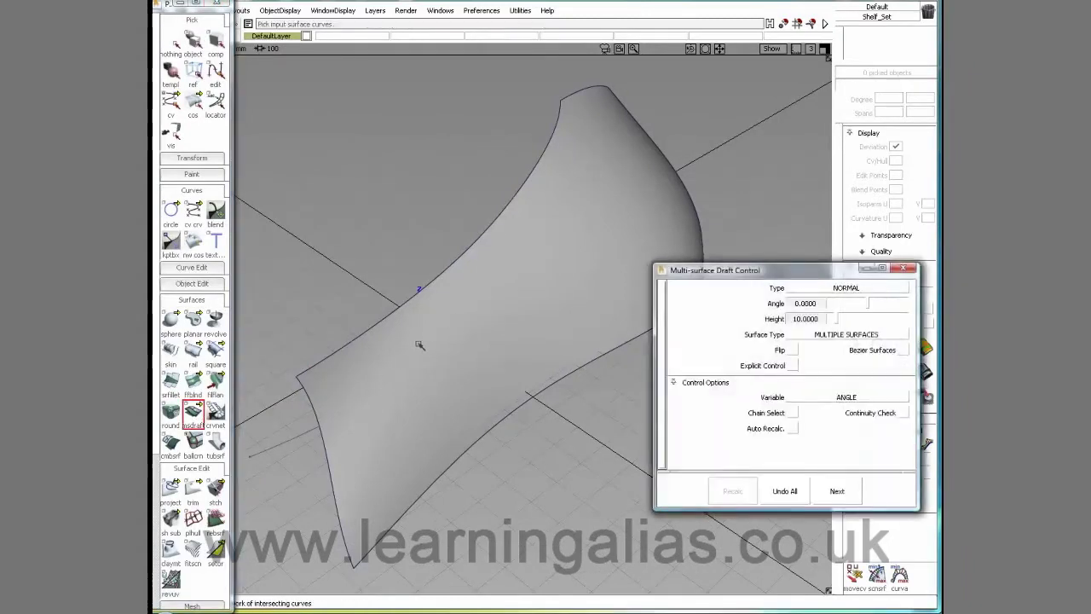
alt+shift+drag(420, 344, 424, 248)
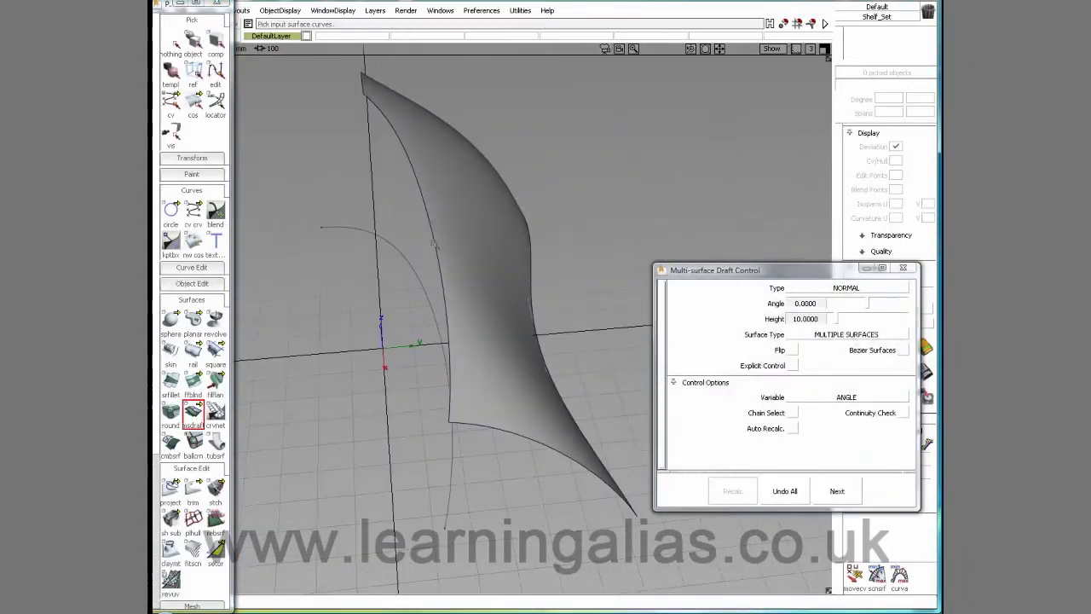
click(434, 243)
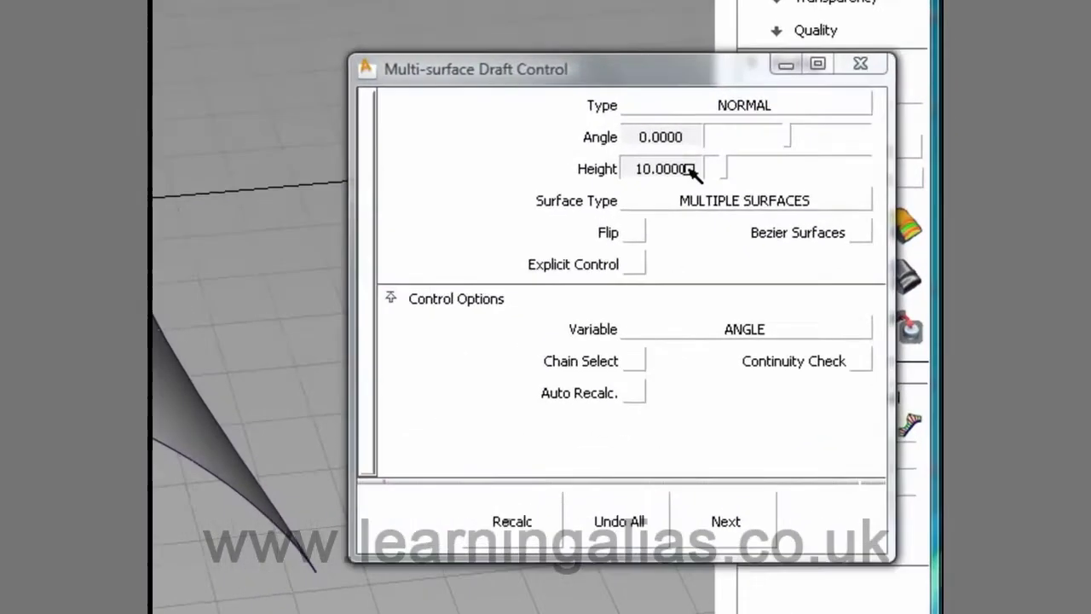
text(5)
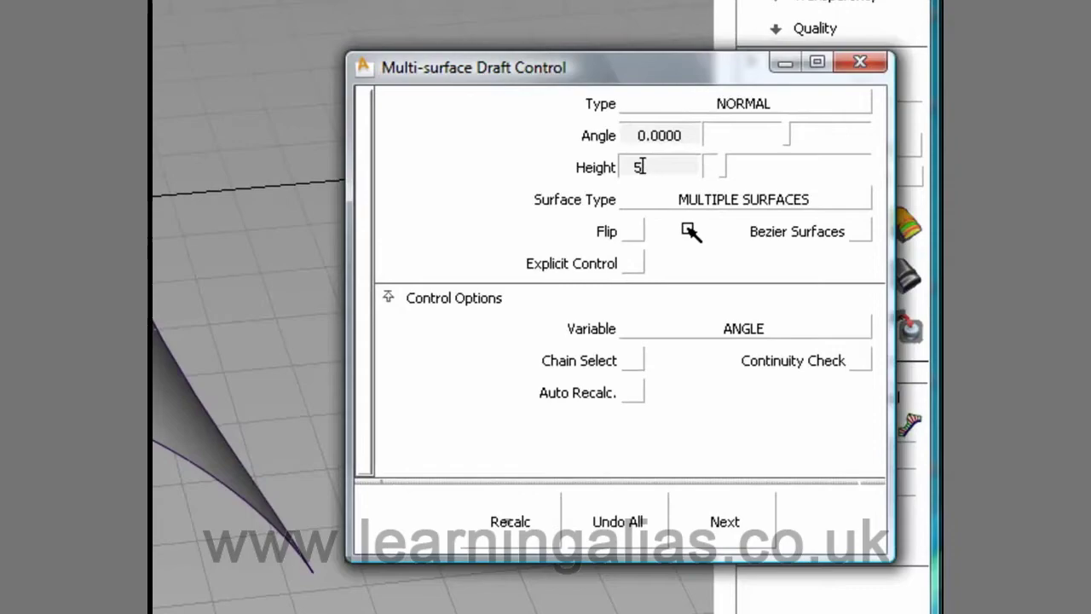
text(0)
key(Return)
Enable Bezier surfaces, explicit control and the continuity check for the draft, and calculate it.
click(855, 231)
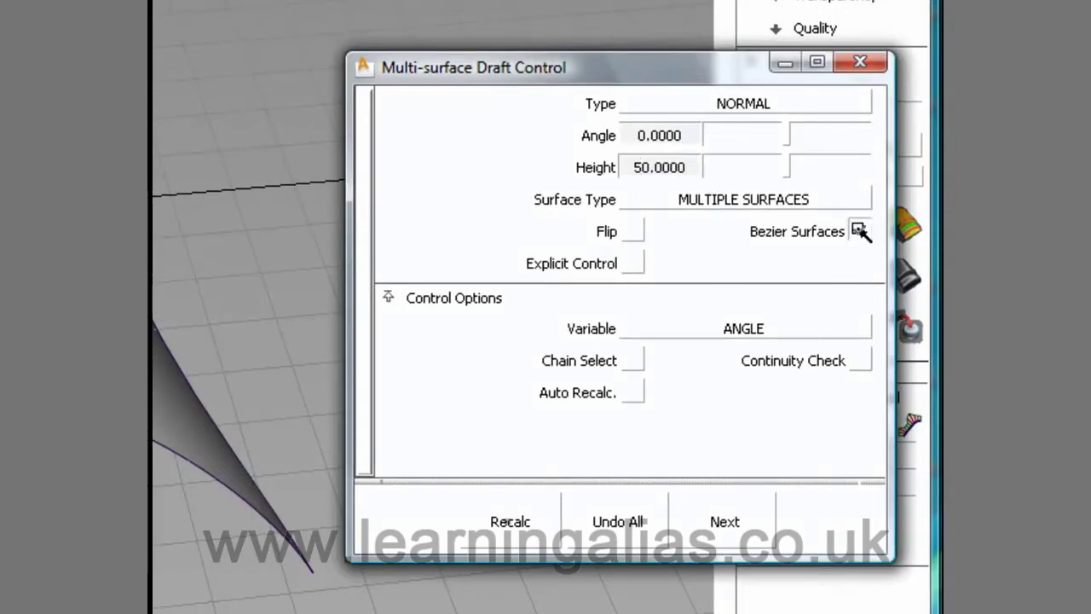
click(633, 263)
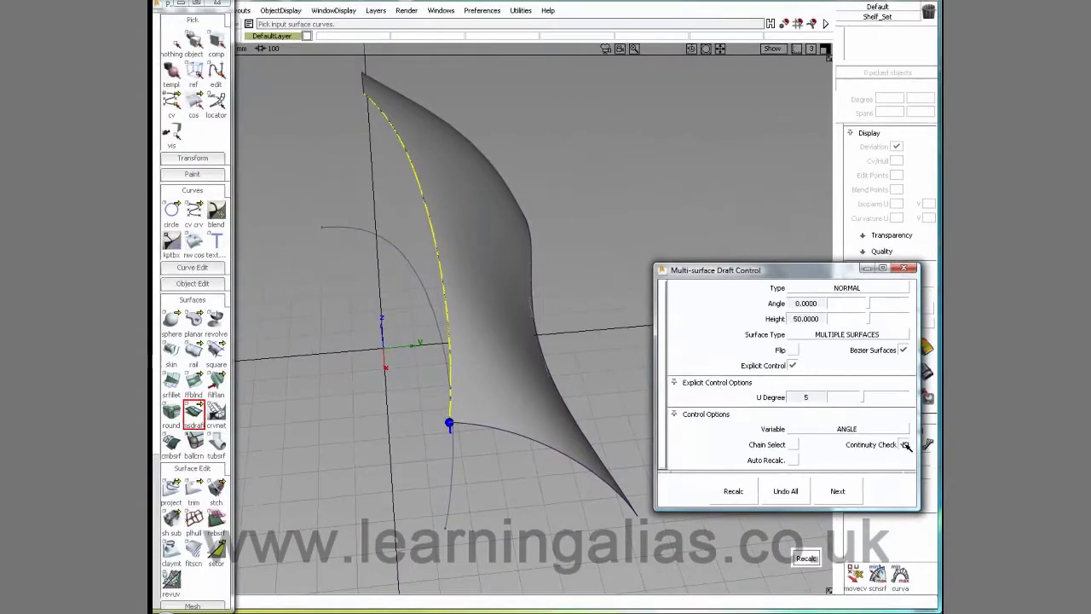
click(904, 444)
click(733, 492)
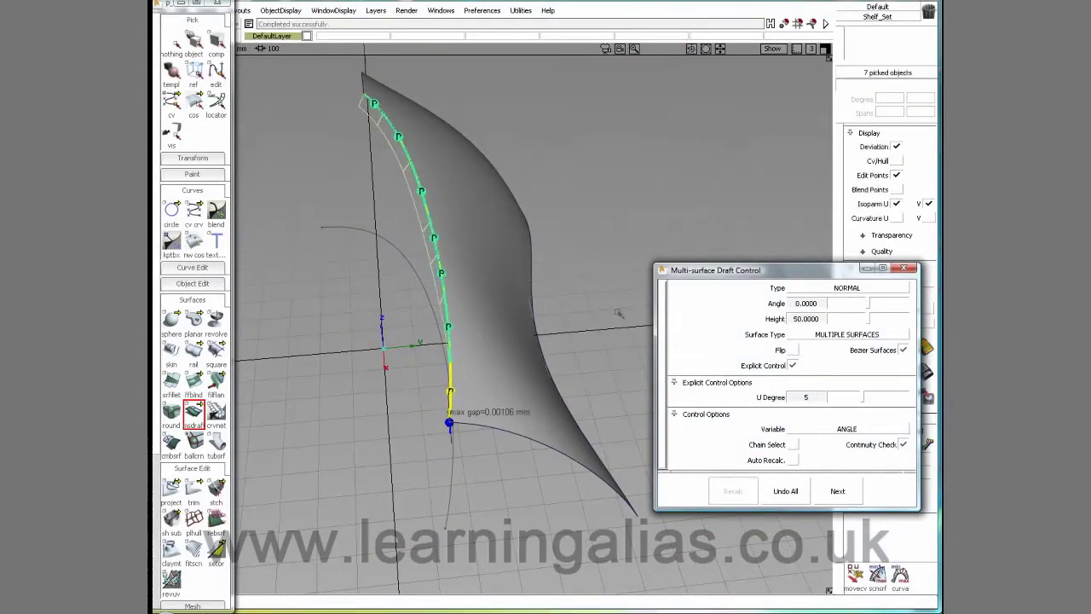
Pick the CVs near the marked maximum gap at the end of the last draft piece.
alt+shift+drag(509, 265, 596, 274)
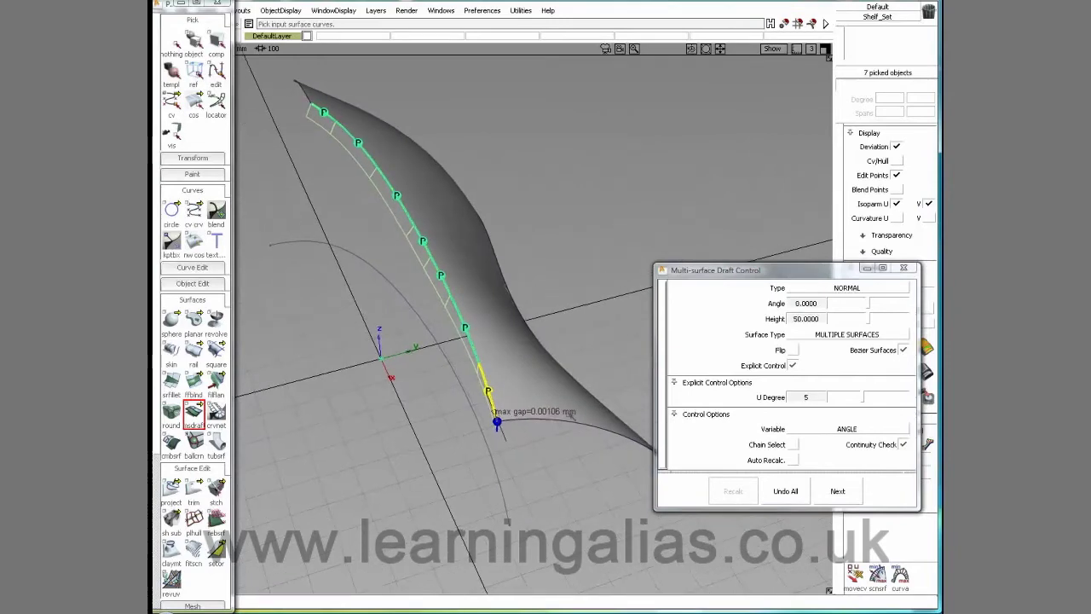
alt+shift+drag(519, 291, 558, 418)
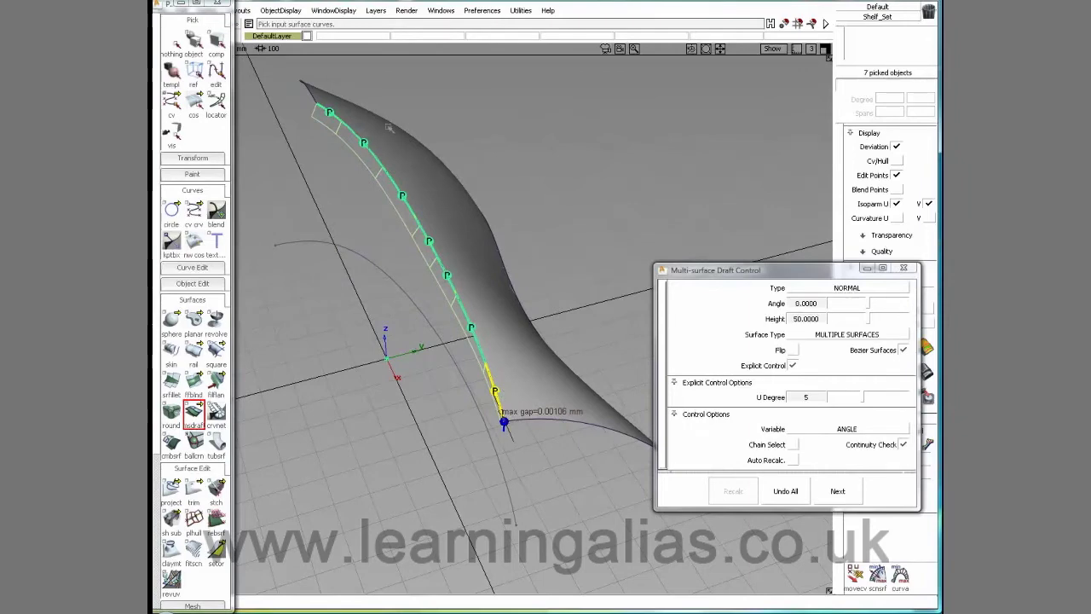
alt+shift+drag(573, 247, 673, 197)
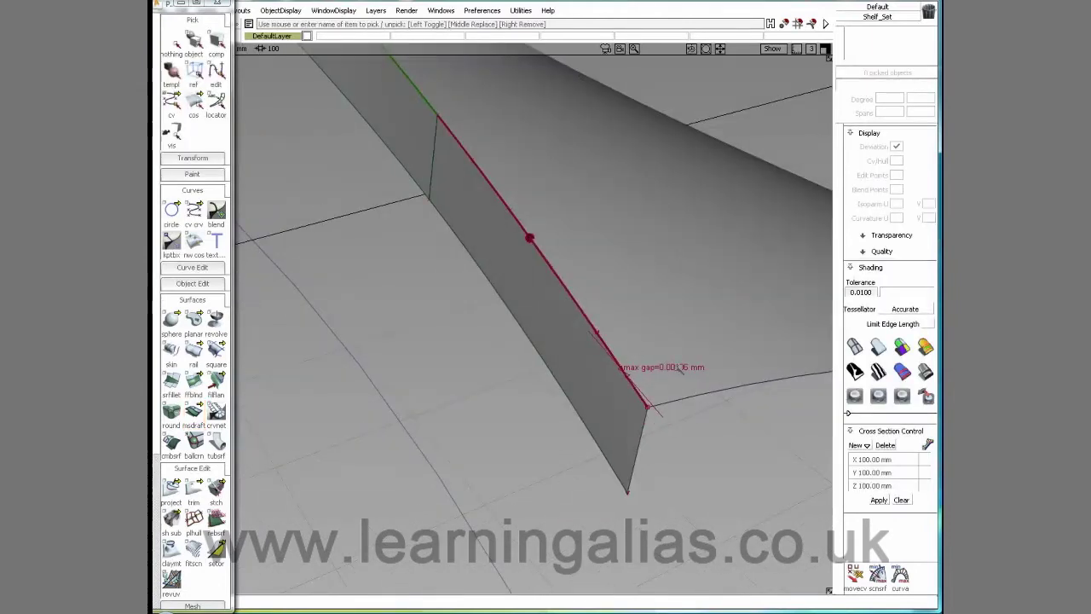
ctrl+shift+drag(618, 378, 615, 423)
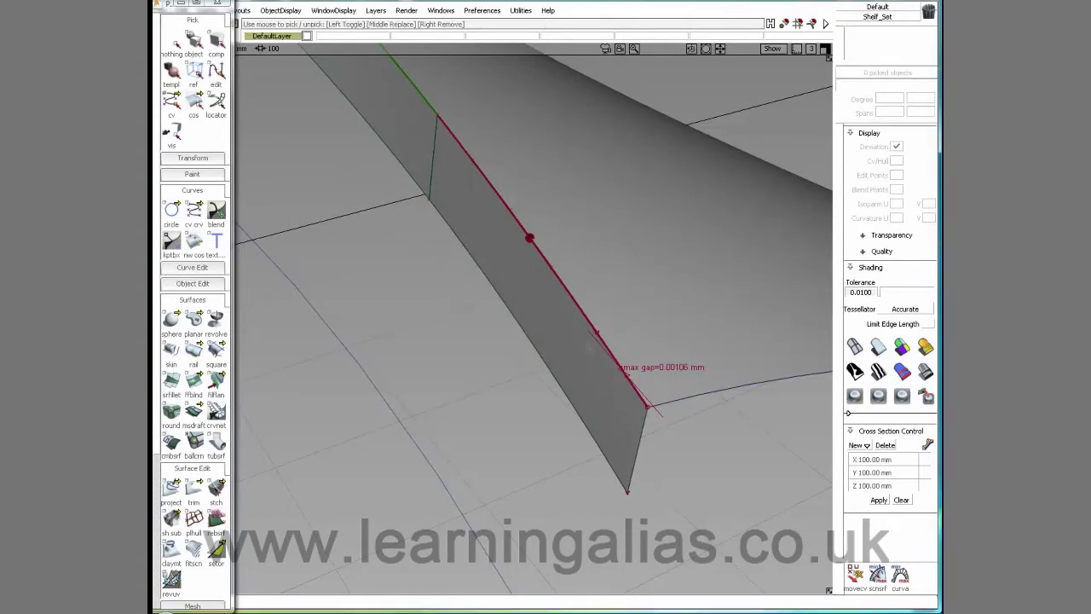
click(601, 332)
click(652, 411)
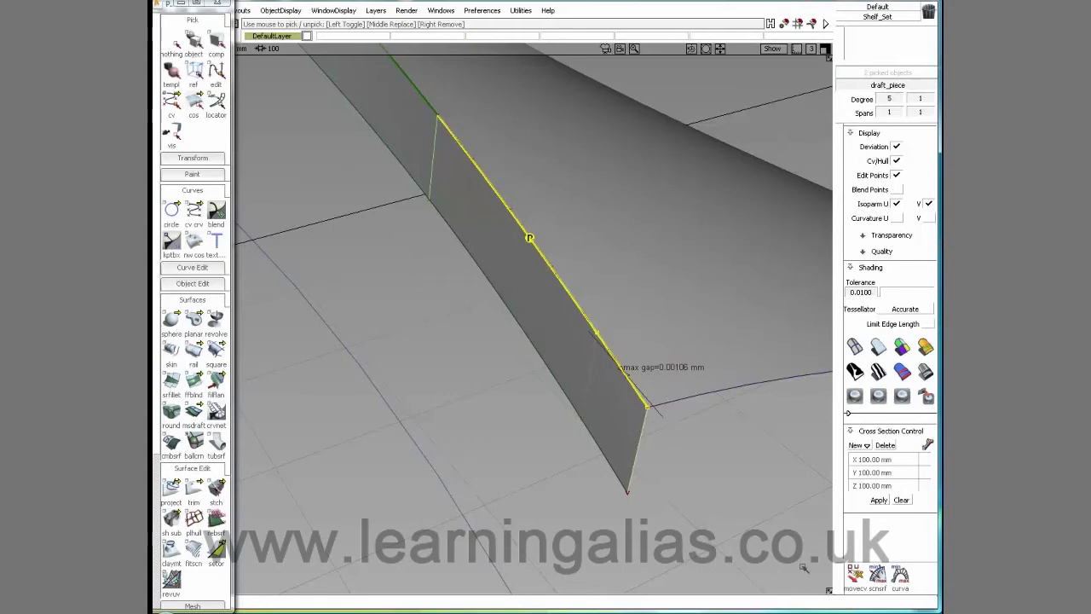
Nudge the picked CVs using CV move in XYZ mode with step size enabled, adjust the maximum gap, and clear the selection.
click(854, 576)
click(891, 520)
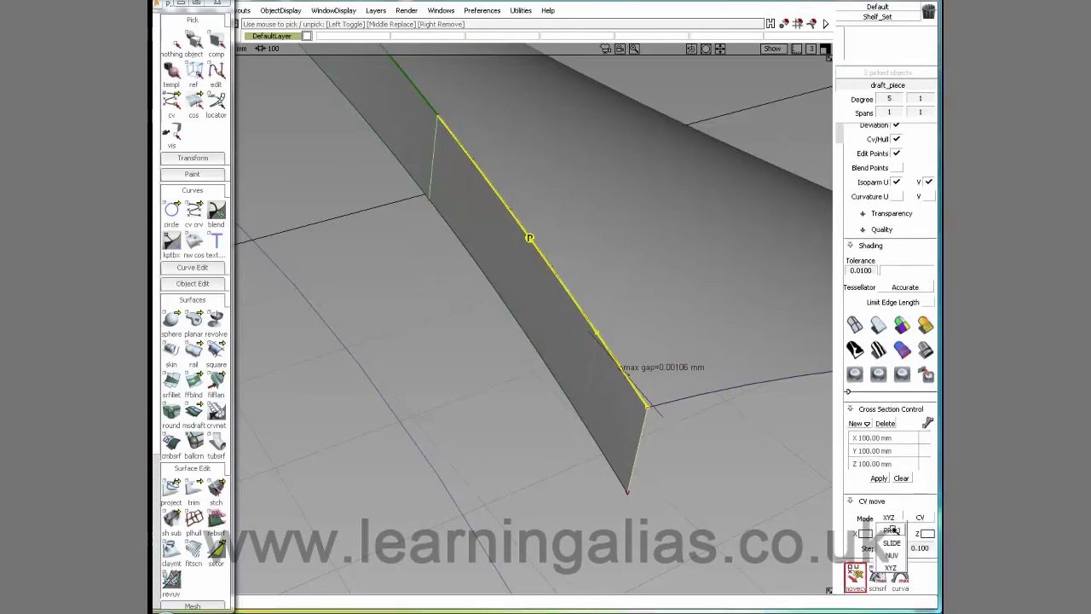
click(892, 566)
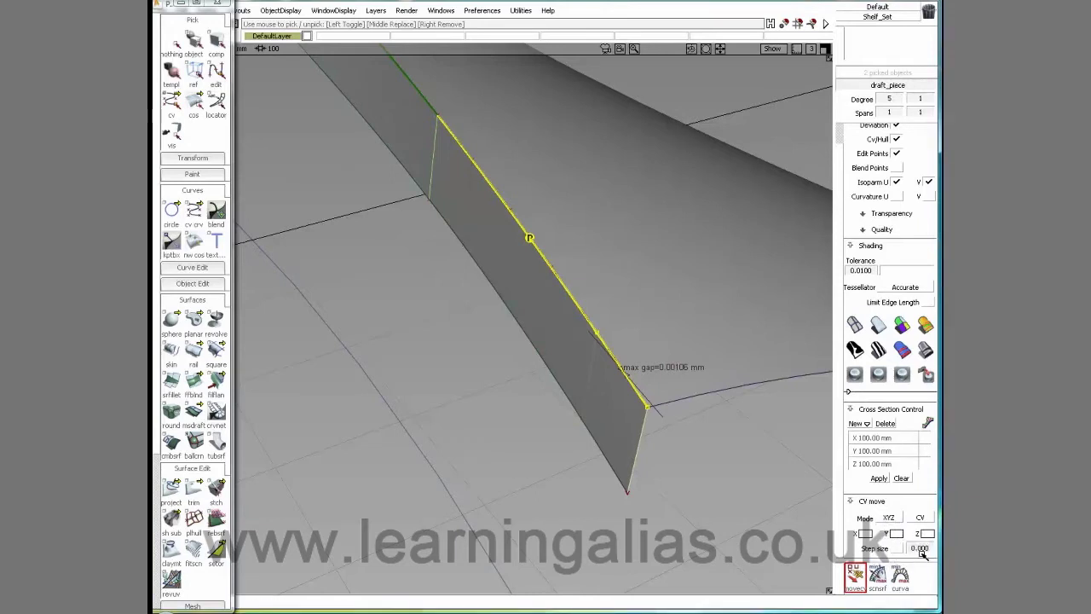
click(896, 549)
click(438, 422)
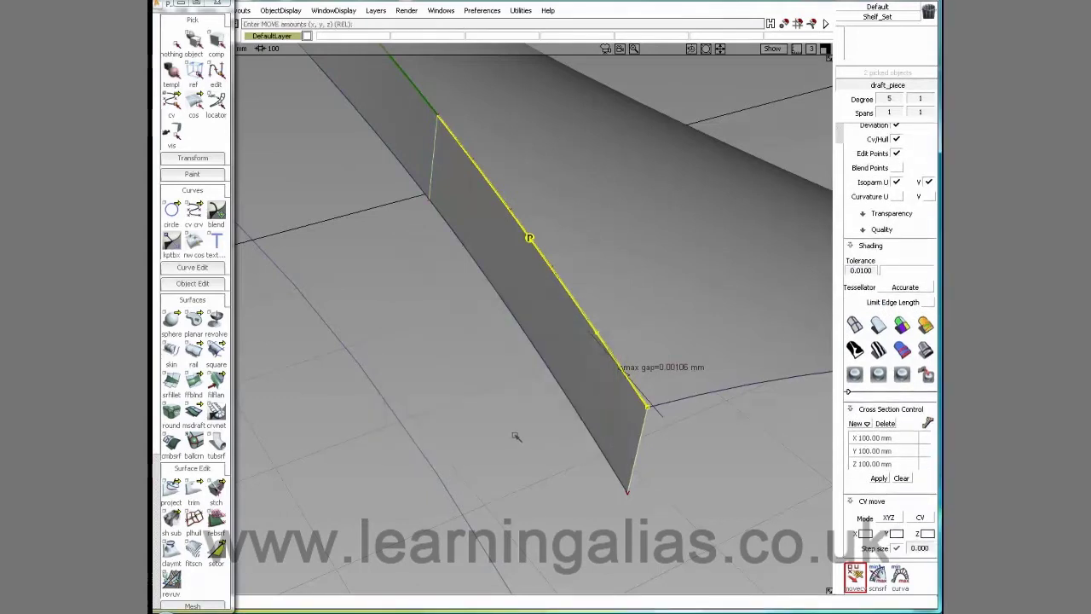
drag(515, 438, 523, 438)
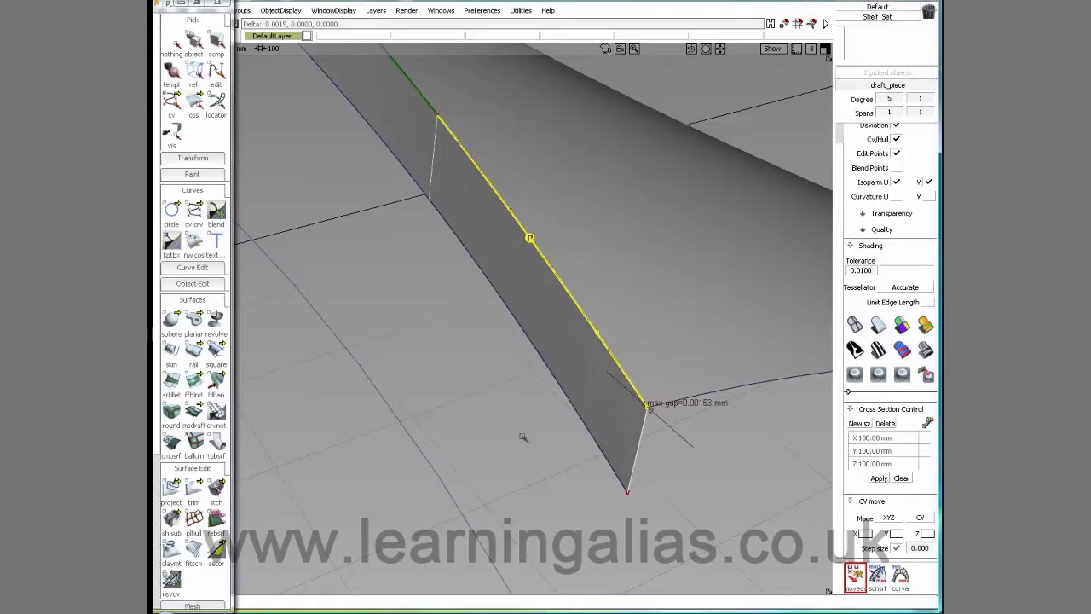
drag(523, 437, 517, 440)
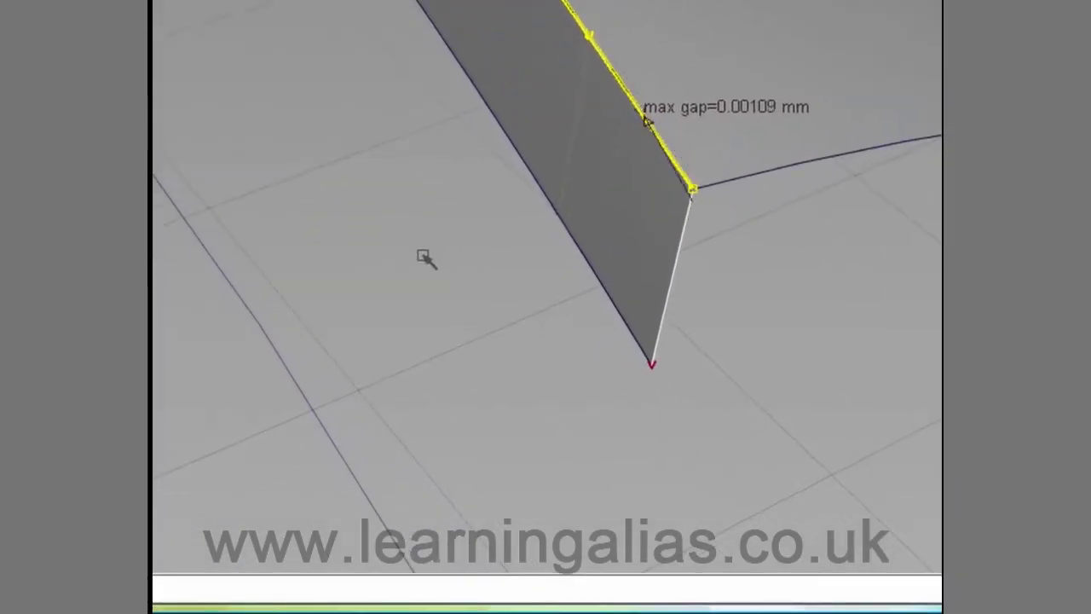
drag(423, 256, 426, 251)
ctrl+shift+drag(443, 344, 406, 213)
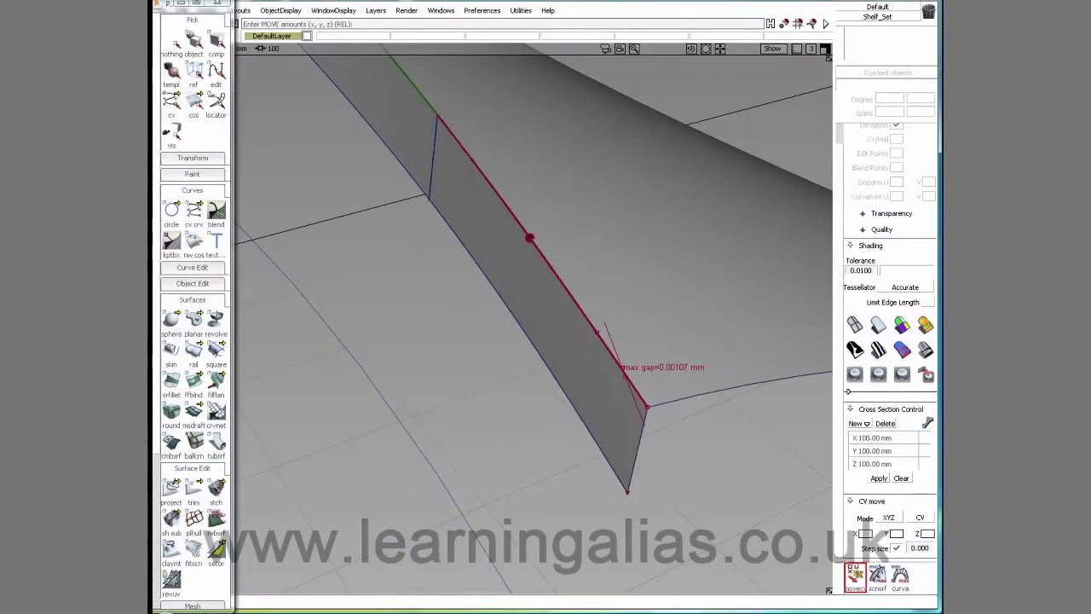
ctrl+shift+drag(578, 362, 663, 400)
click(608, 318)
click(590, 350)
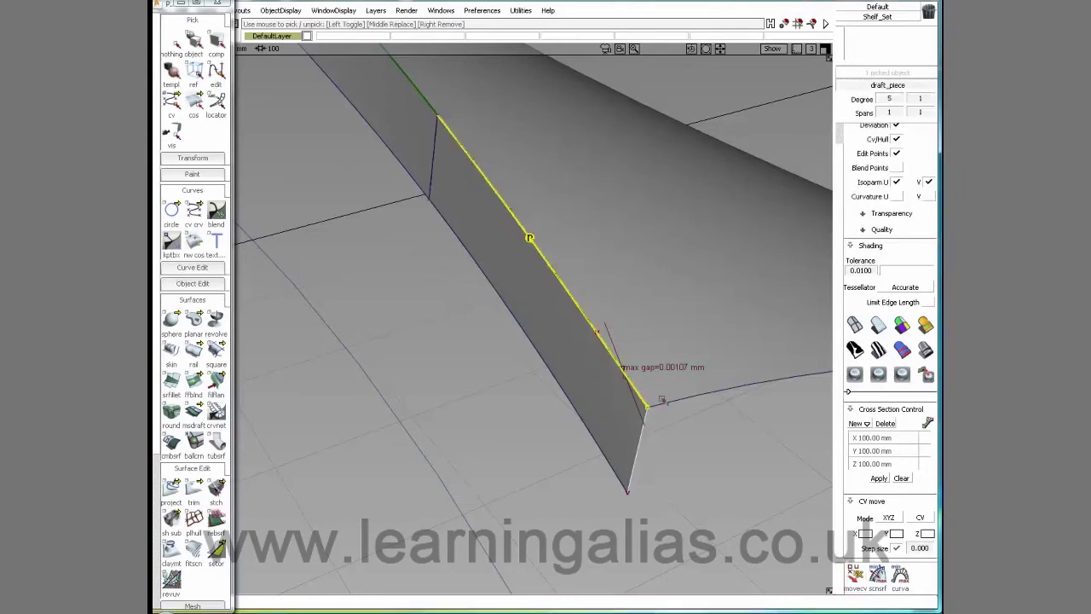
click(631, 425)
click(643, 399)
drag(580, 359, 625, 328)
click(657, 402)
Try the NUV mode for moving CVs and switch the CV move mode to SLIDE.
click(889, 517)
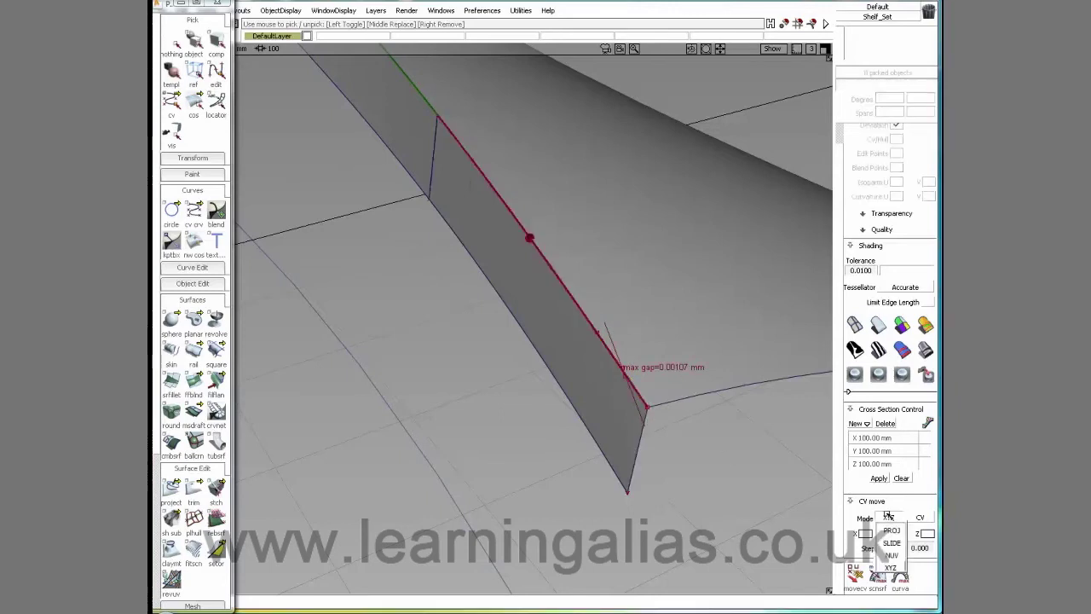
click(891, 555)
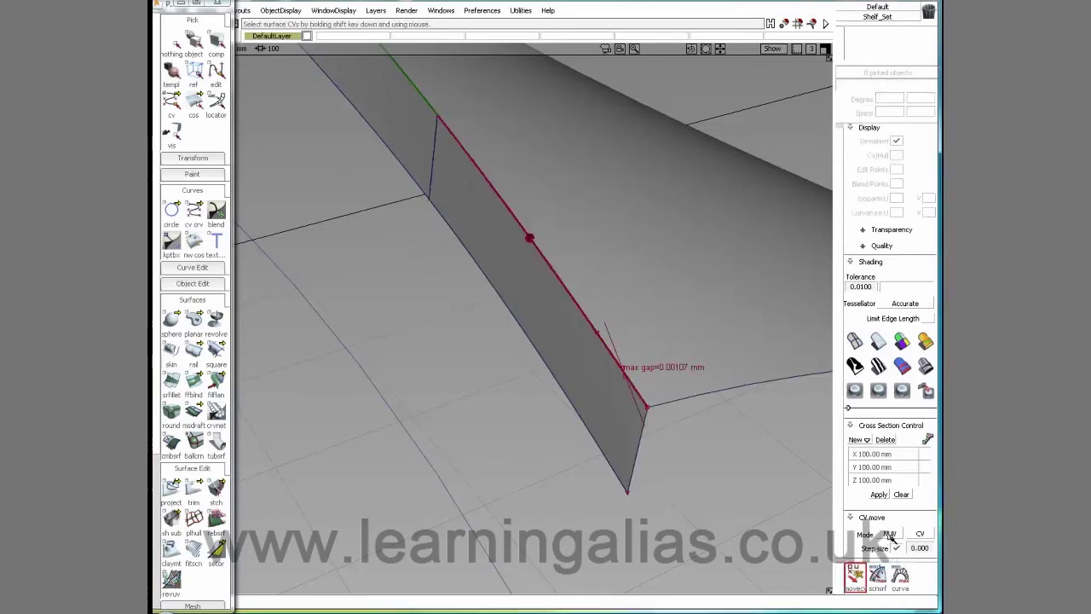
click(889, 533)
click(890, 548)
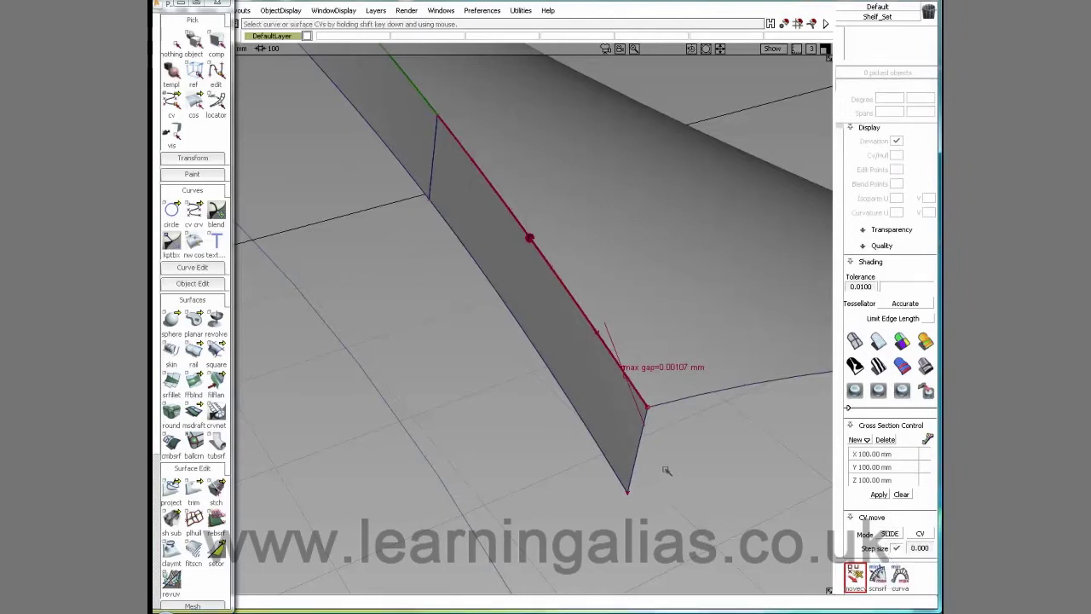
ctrl+shift+click(605, 328)
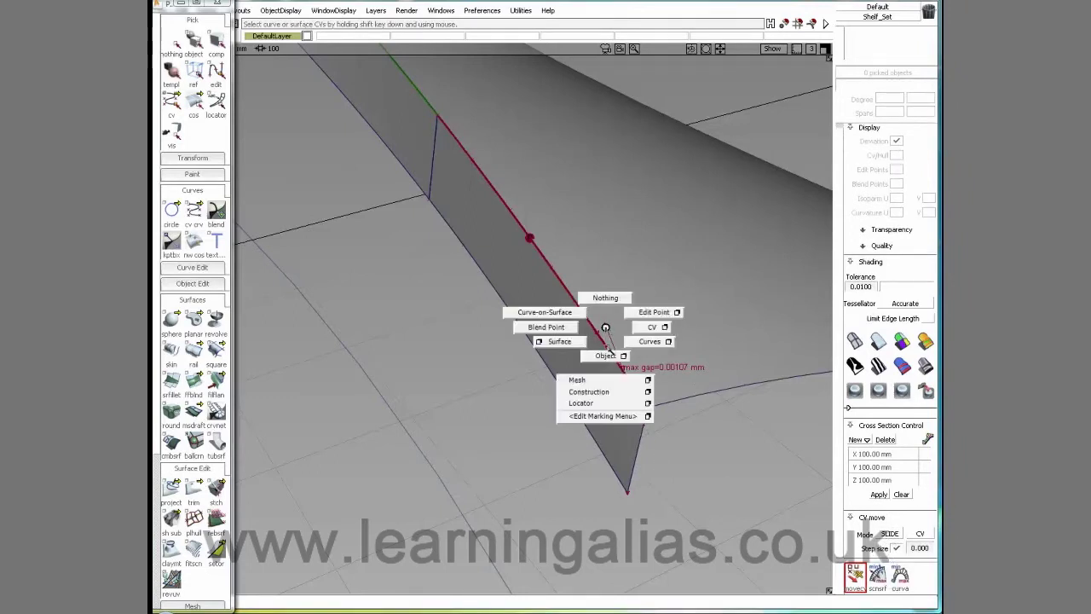
click(640, 389)
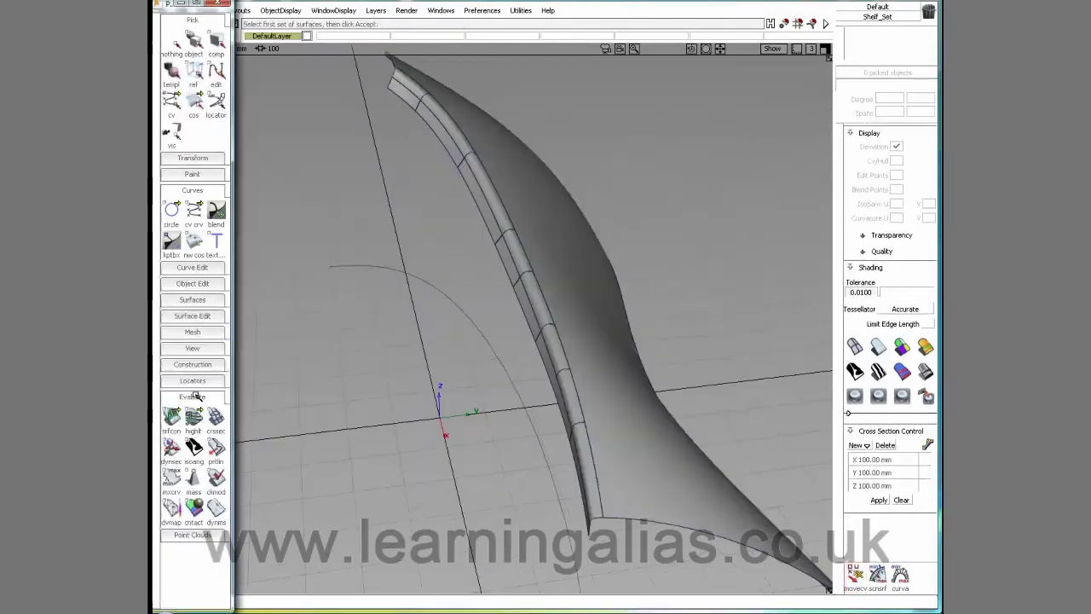
Set the model check to cover all objects, with multiple knots, internal tangent discontinuity, duplicate geometry and short edges checks turned off.
click(196, 397)
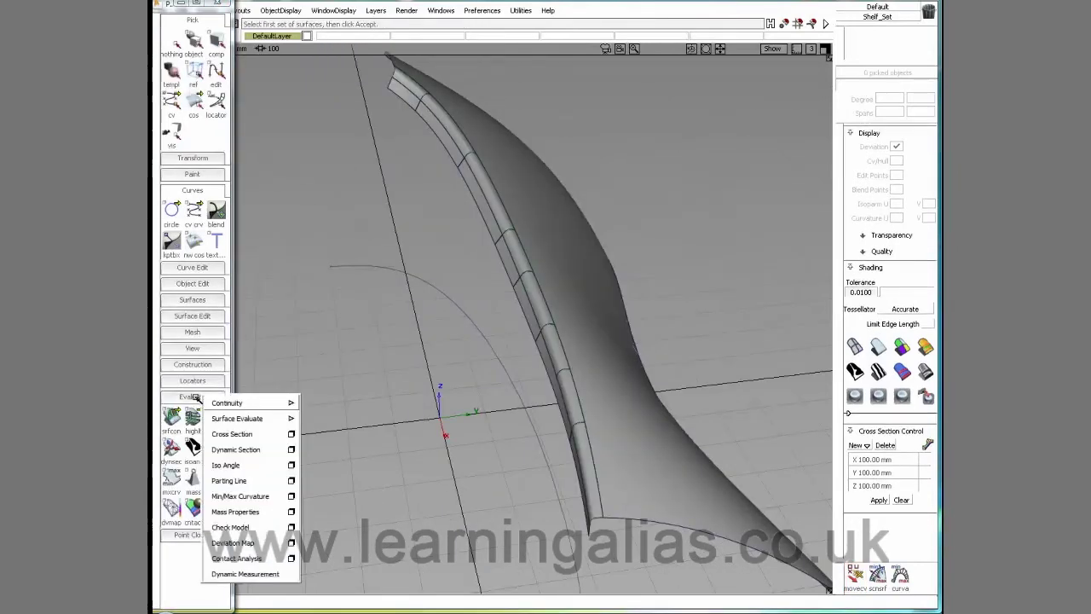
click(290, 527)
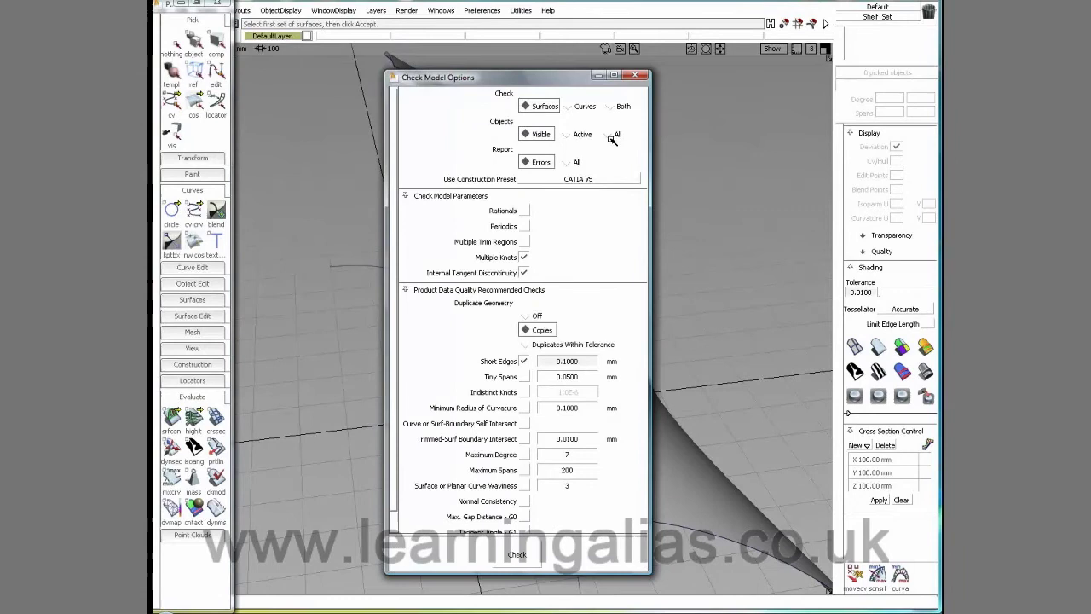
click(610, 136)
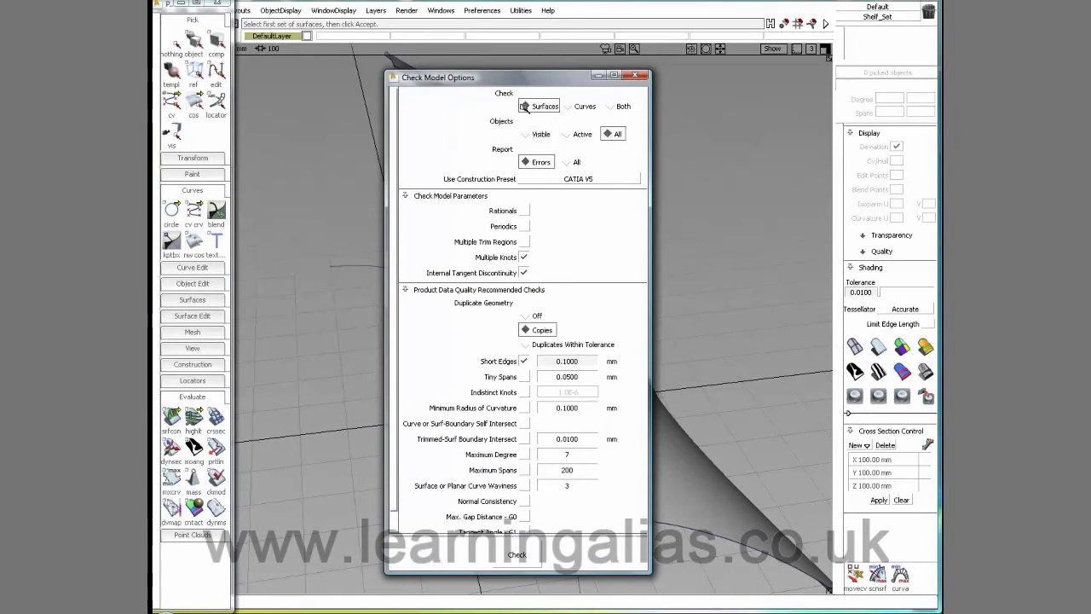
click(525, 257)
click(523, 273)
click(525, 315)
click(524, 361)
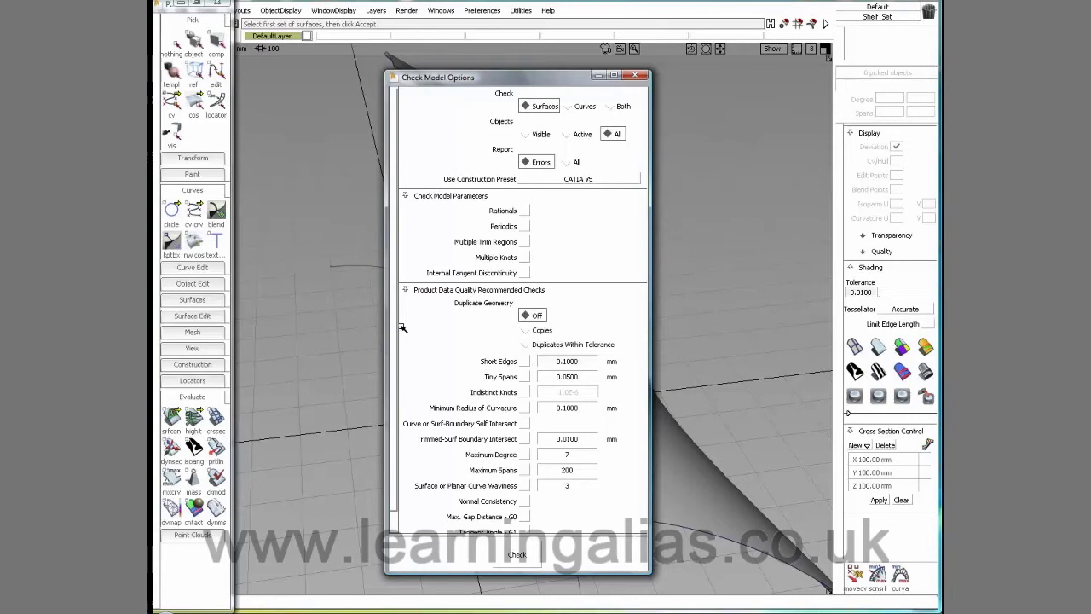
Enable the Max. Gap Distance - G0 and Tangent Angle - G1 checks, run the model check, and close its results and options.
scroll(397, 349, down, 1)
click(524, 495)
click(525, 510)
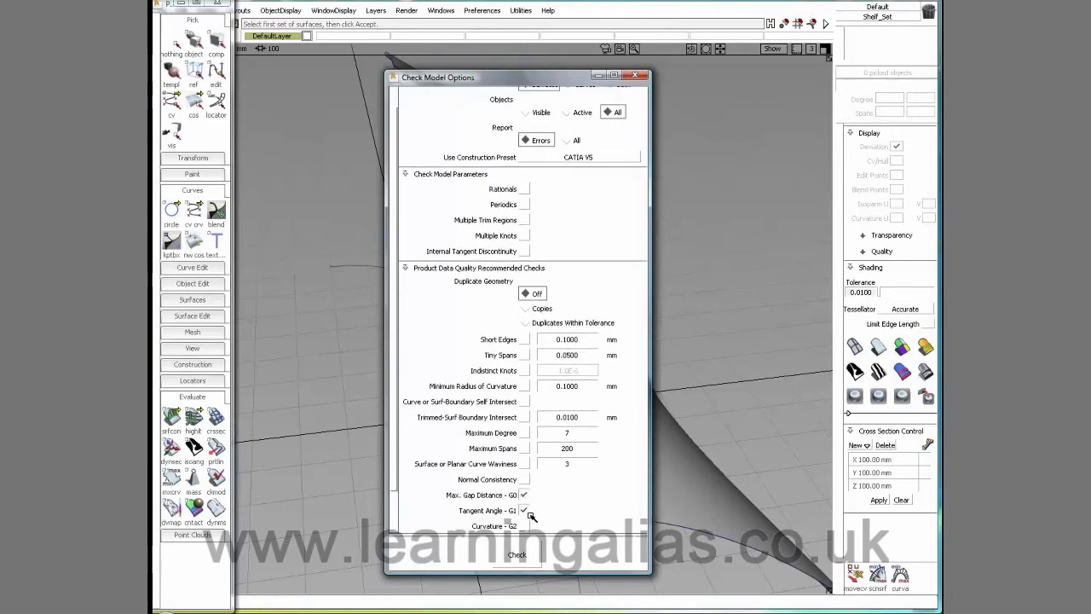
scroll(393, 451, down, 2)
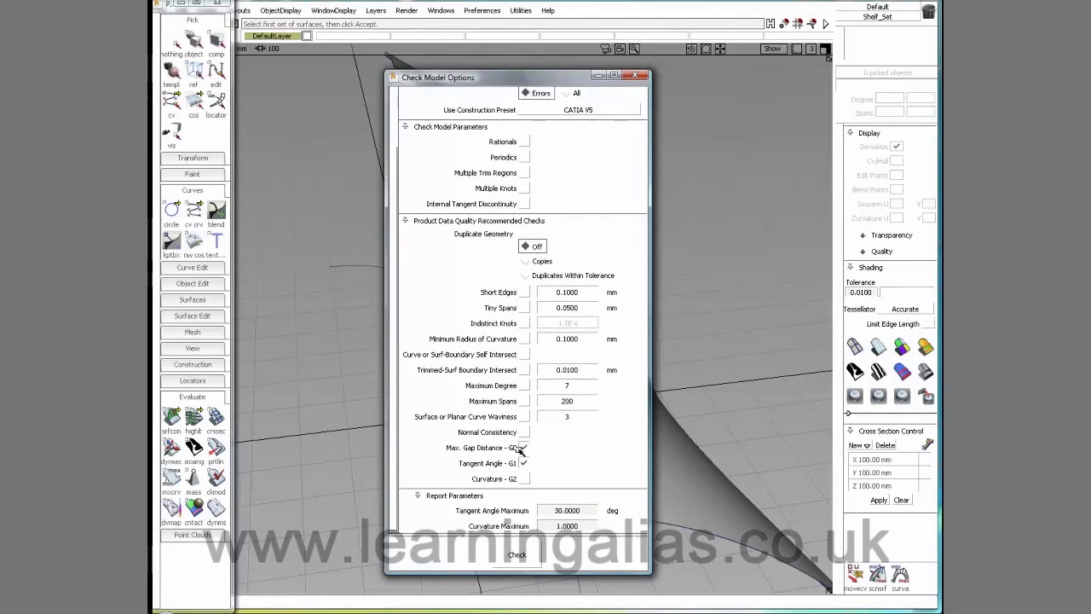
click(517, 555)
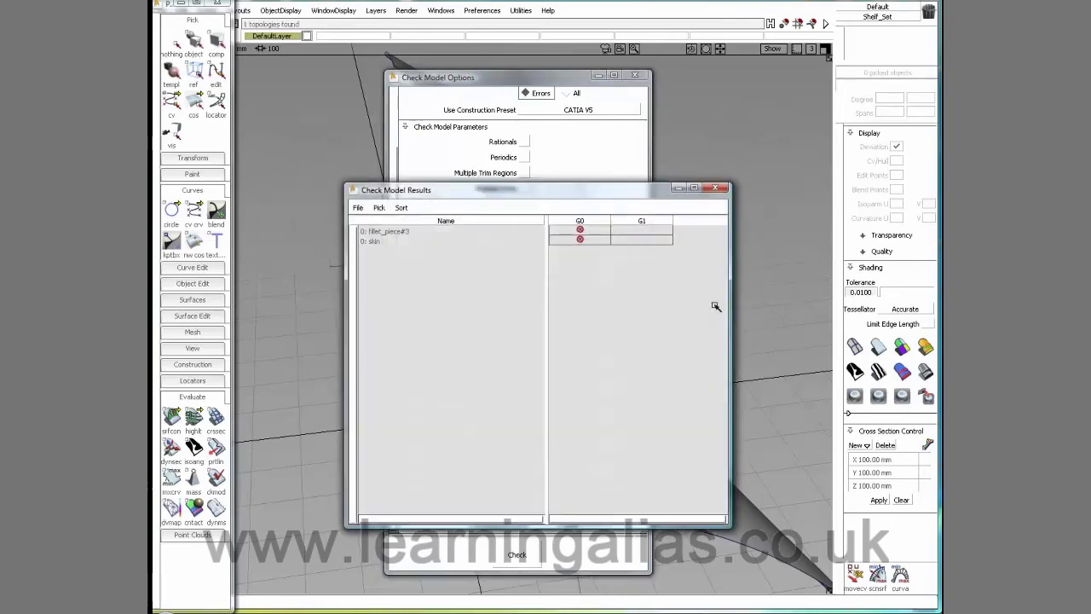
click(716, 187)
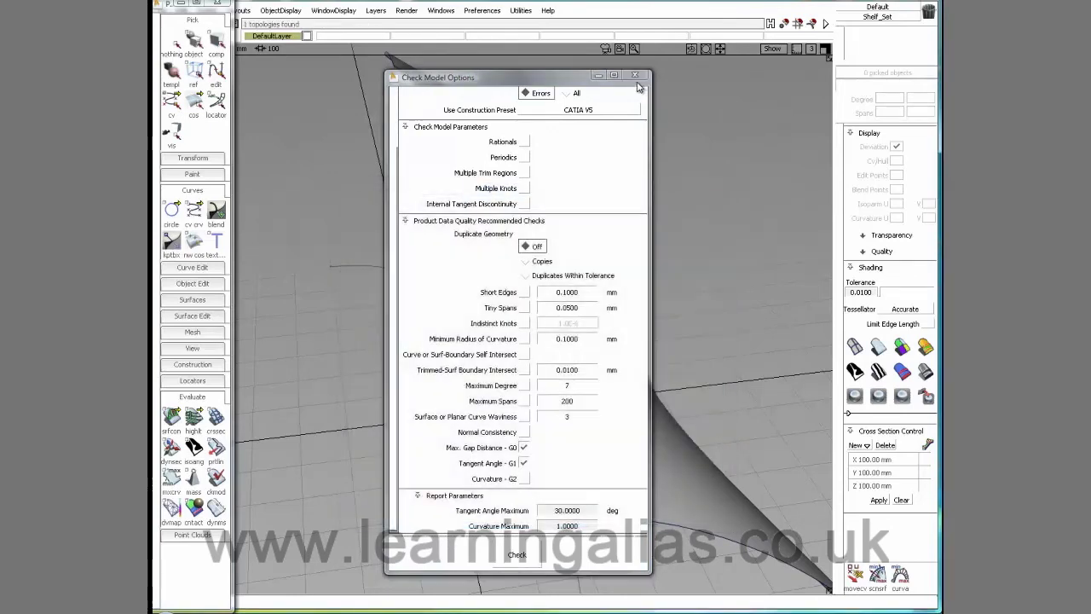
click(634, 75)
key(shift+alt)
alt+shift+drag(660, 339, 639, 377)
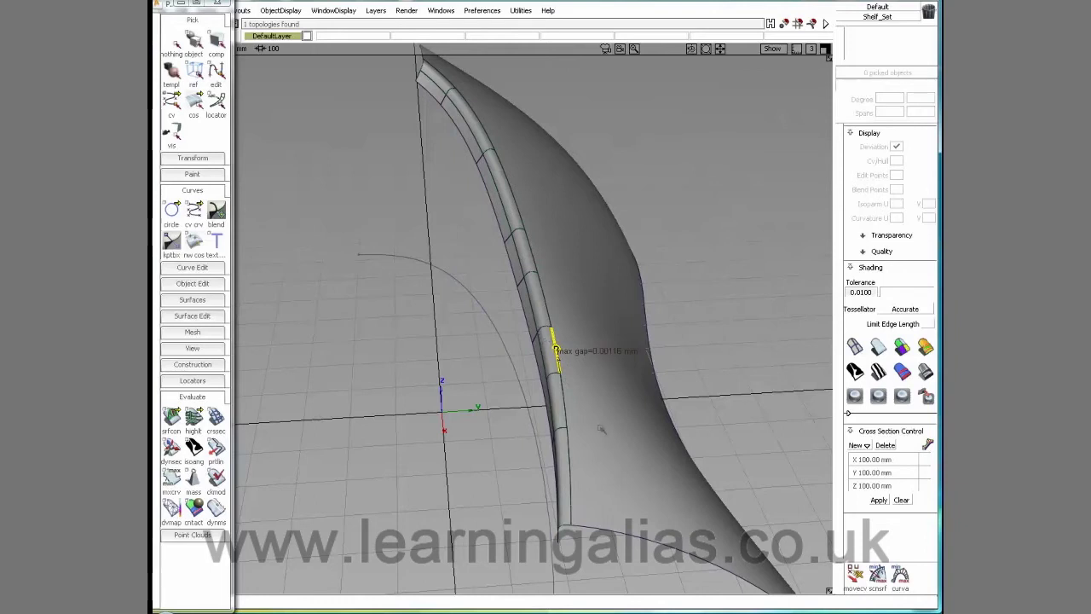
ctrl+shift+drag(605, 445, 604, 416)
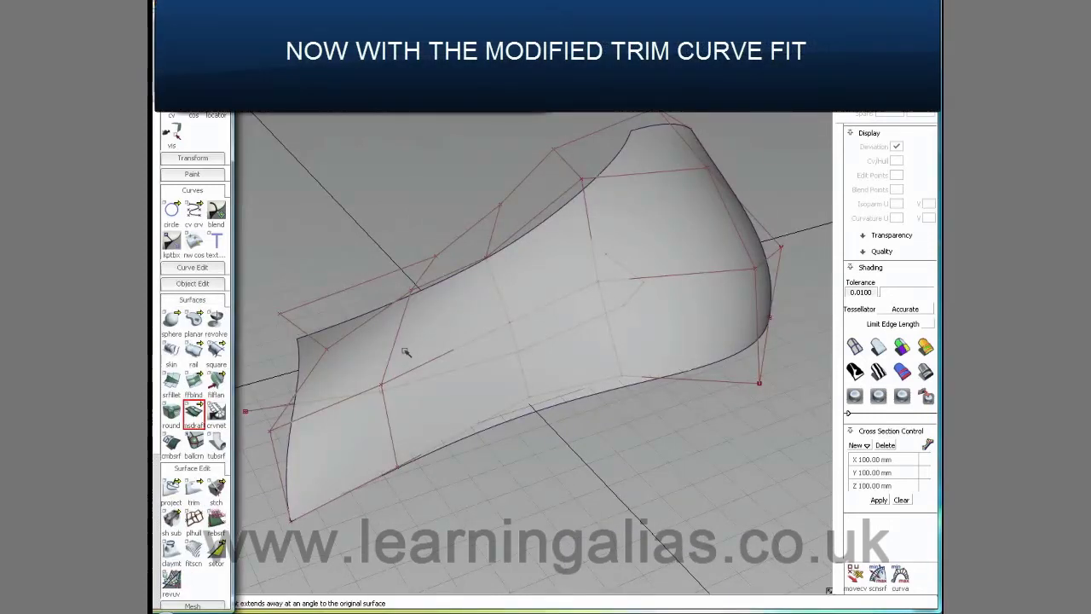
Build a NORMAL multi-surface draft with height 50, Bezier surfaces, explicit control and continuity check along the surface's long curved edge.
drag(724, 277, 706, 287)
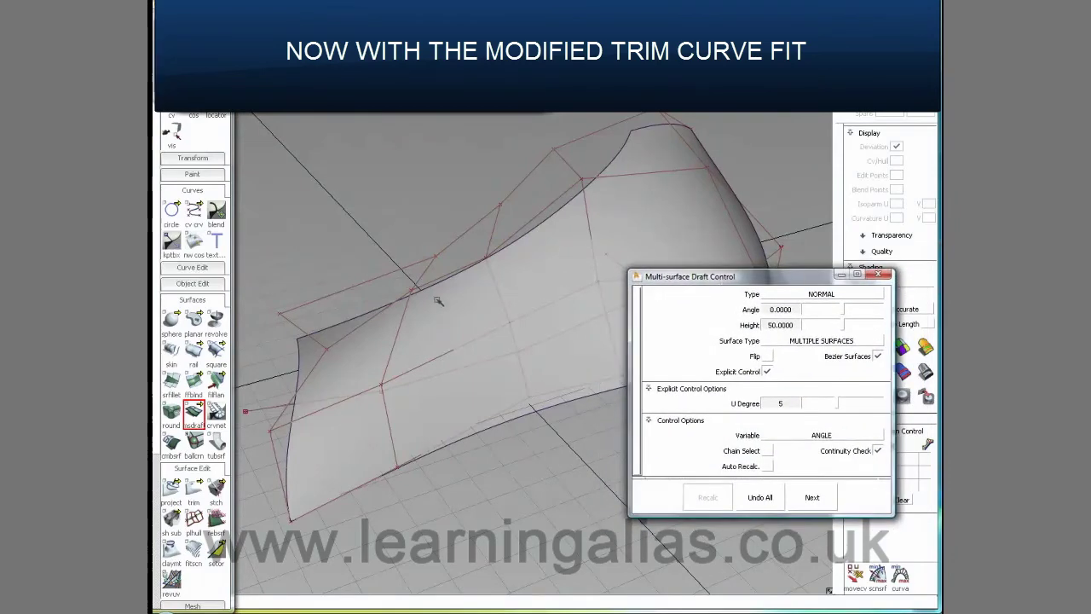
alt+shift+drag(436, 300, 569, 319)
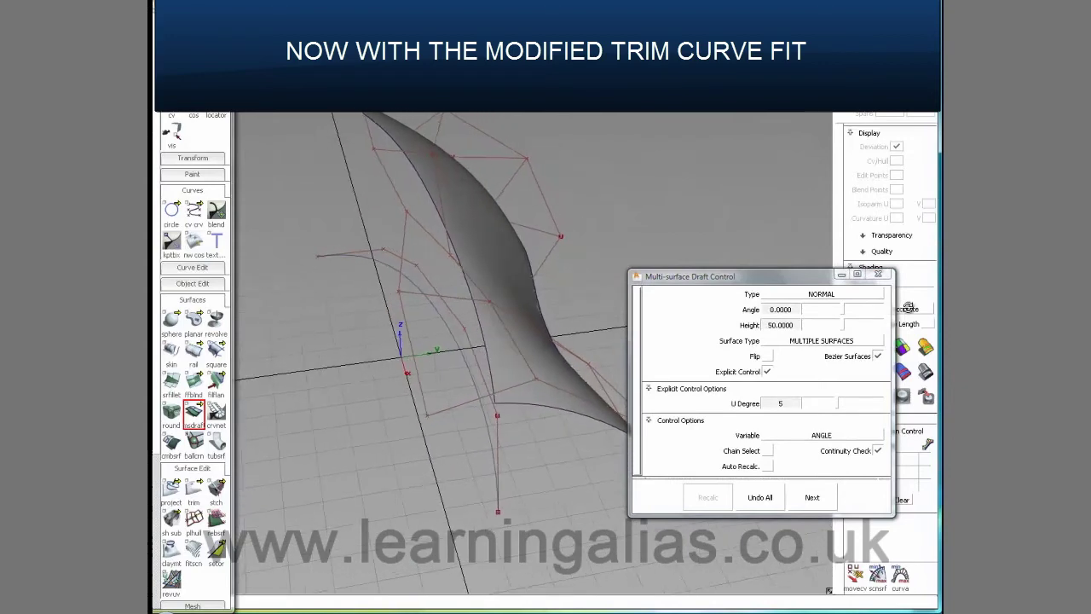
click(482, 333)
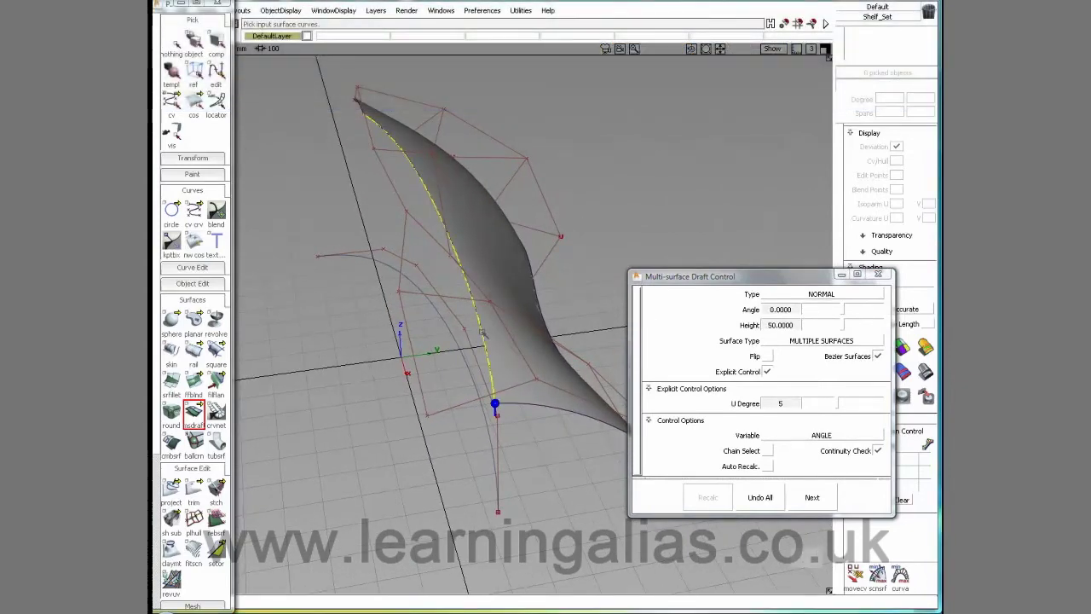
key(space)
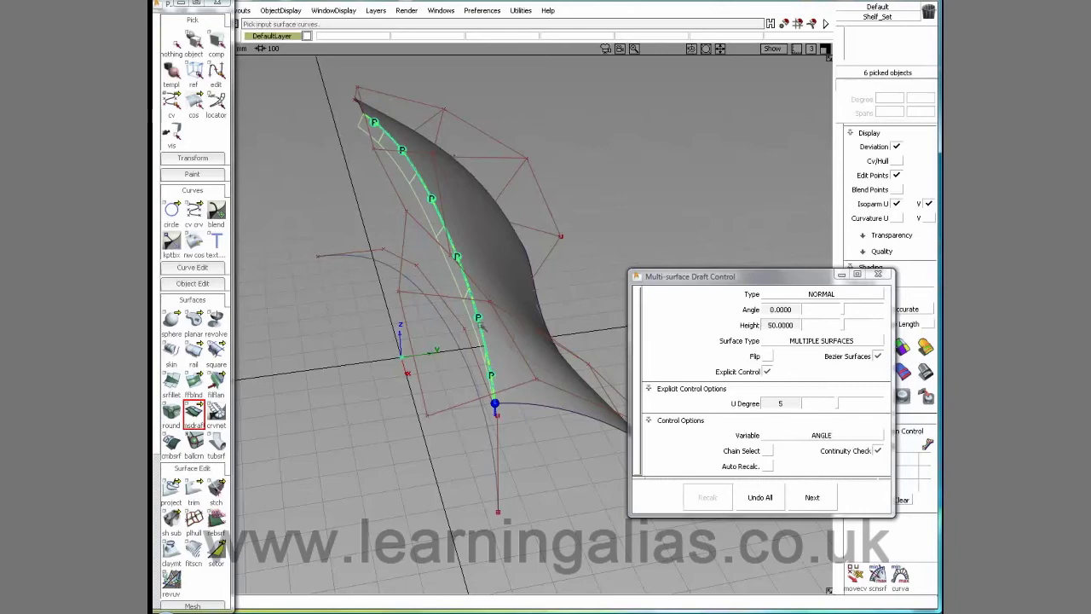
alt+shift+drag(486, 354, 564, 341)
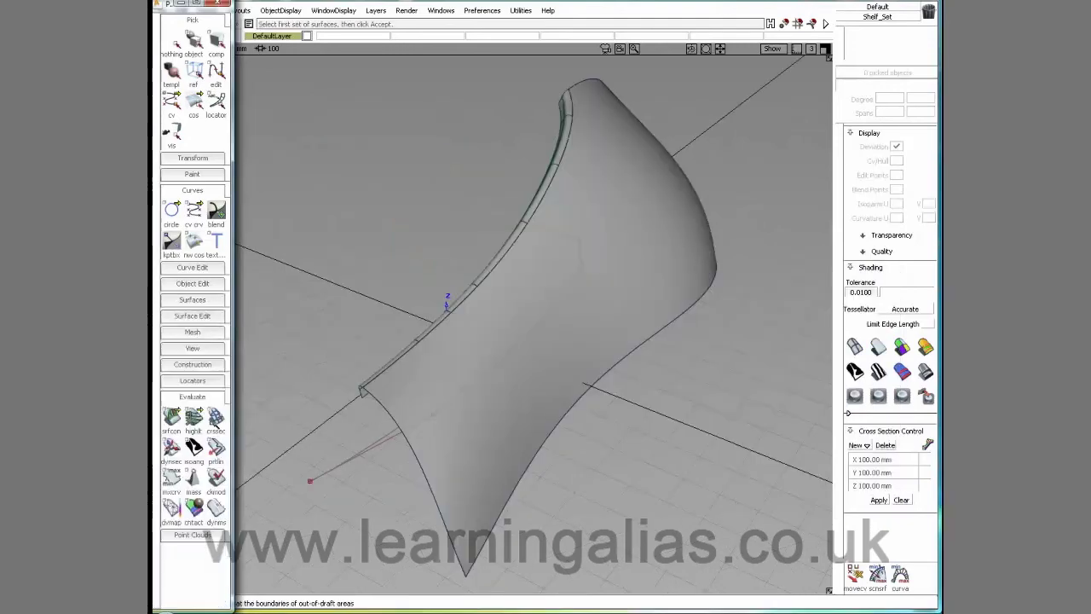
Run the model check on all surfaces for Max. Gap Distance - G0 only, and close the results.
right_click(202, 399)
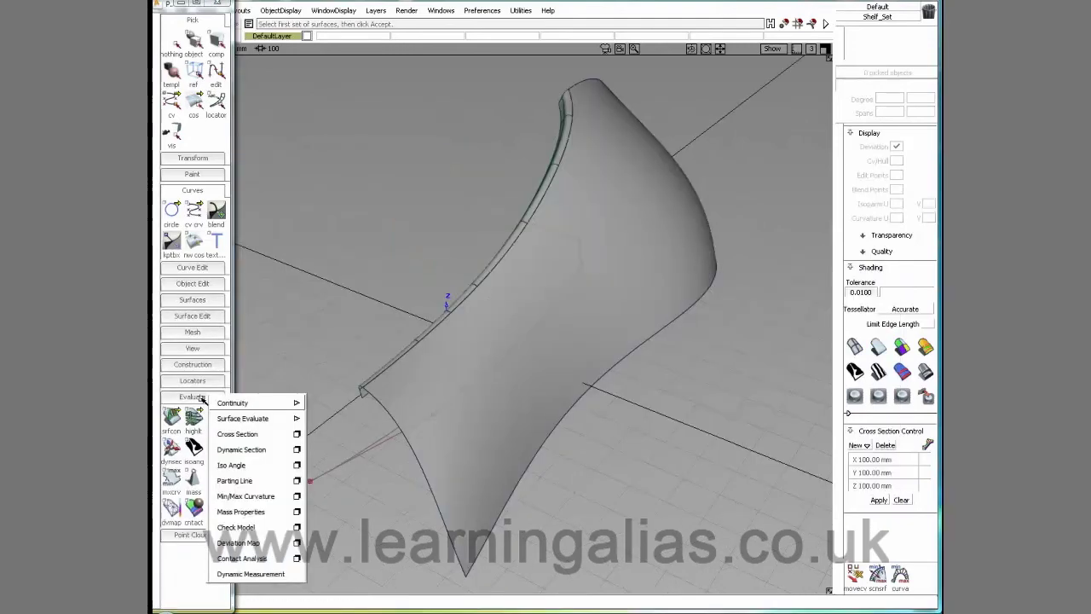
click(297, 526)
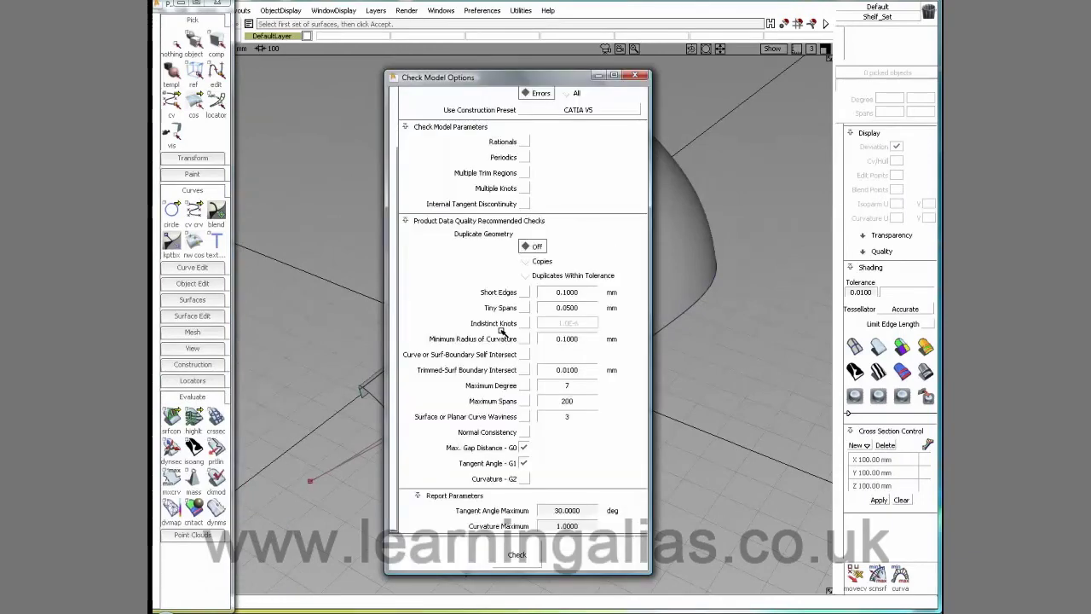
drag(391, 315, 391, 255)
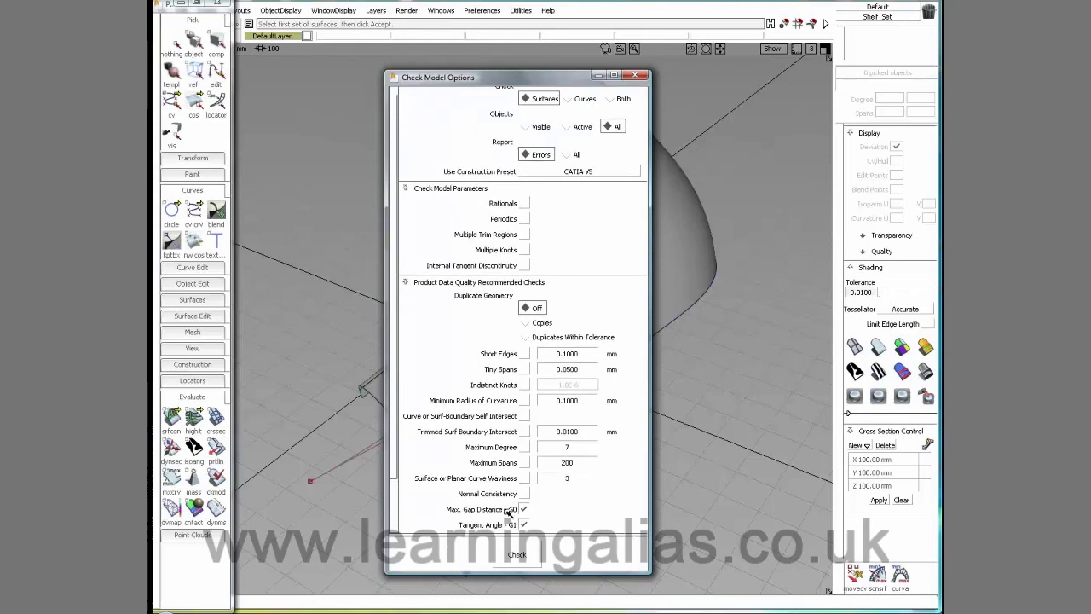
scroll(514, 510, up, 1)
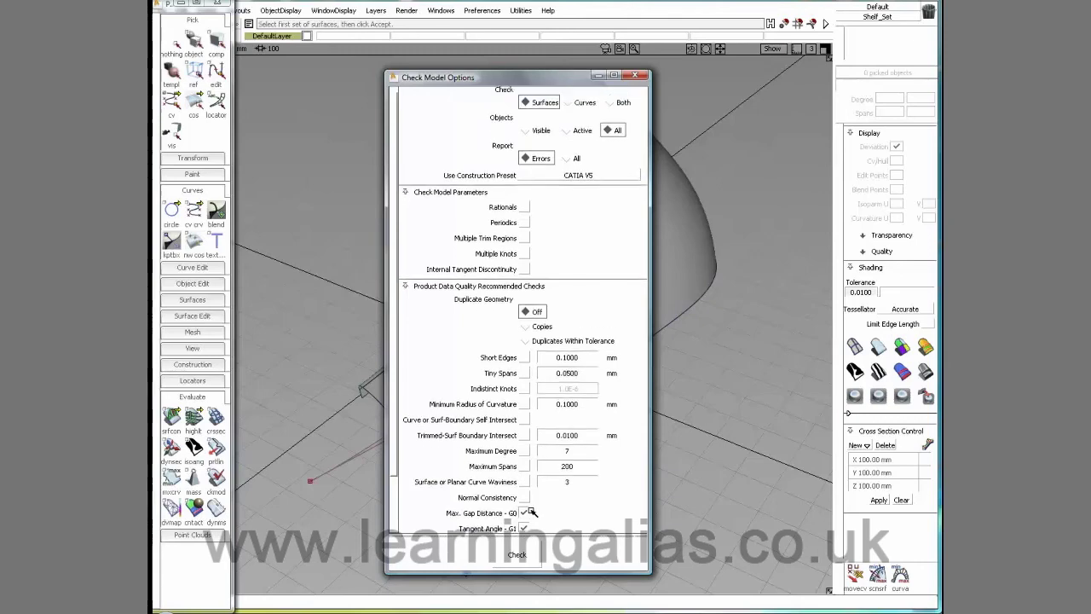
click(521, 554)
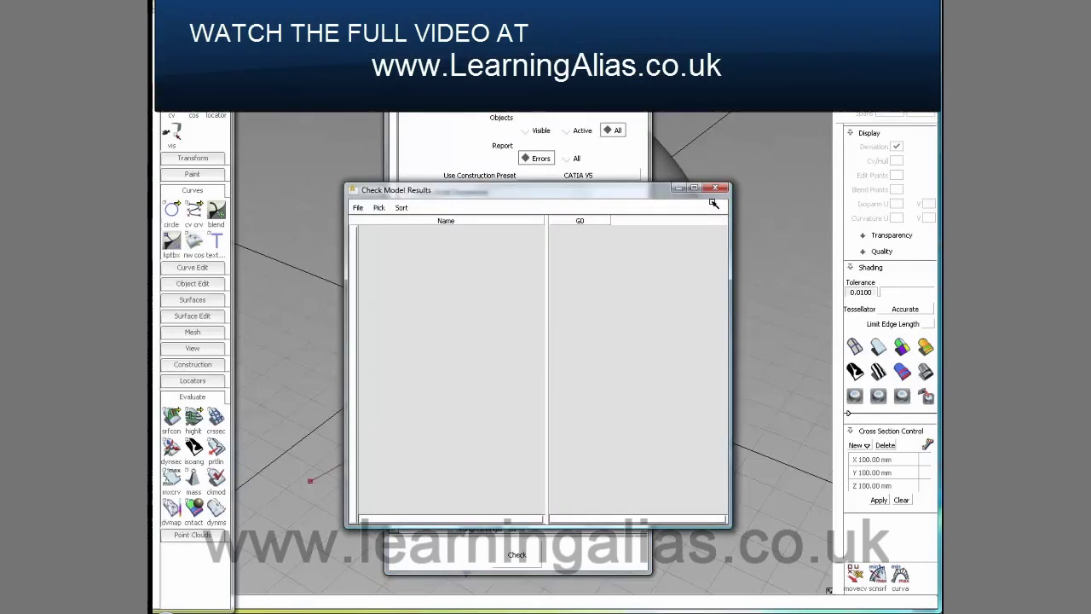
click(715, 188)
mouse_move(623, 372)
ctrl+shift+mouse_down()
mouse_move(604, 256)
mouse_move(602, 265)
mouse_move(513, 251)
ctrl+shift+mouse_up()
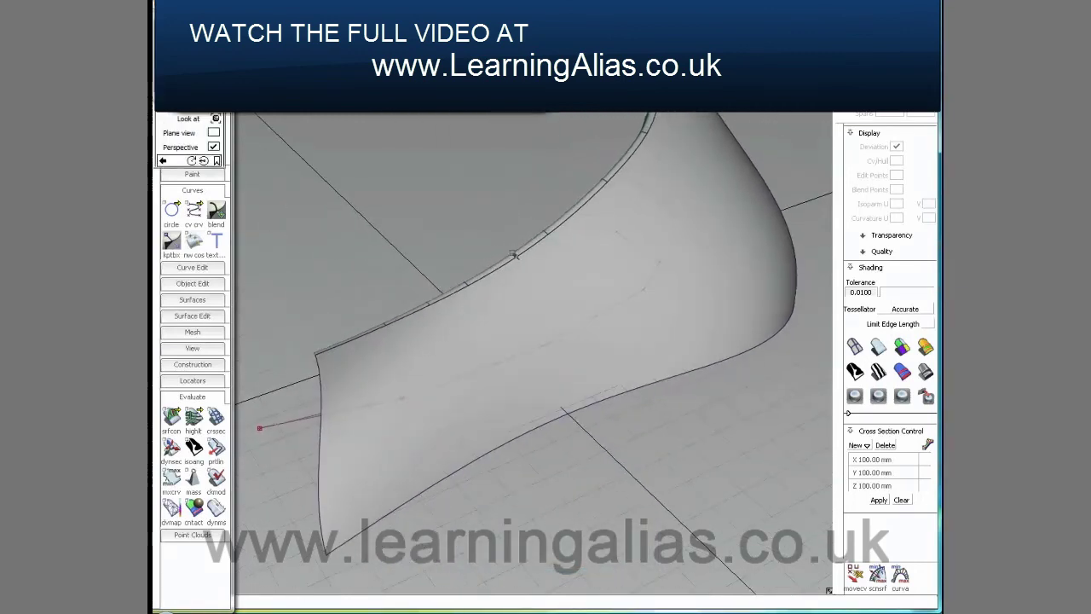
click(486, 102)
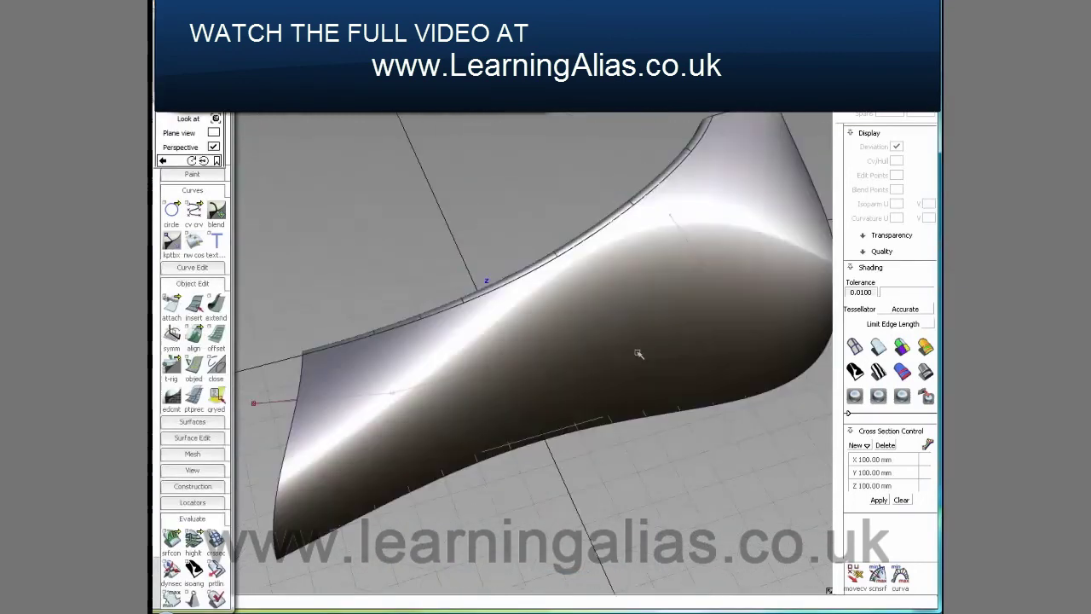
mouse_move(639, 353)
alt+shift+mouse_down()
mouse_move(585, 343)
mouse_move(669, 264)
mouse_move(656, 287)
alt+shift+mouse_up()
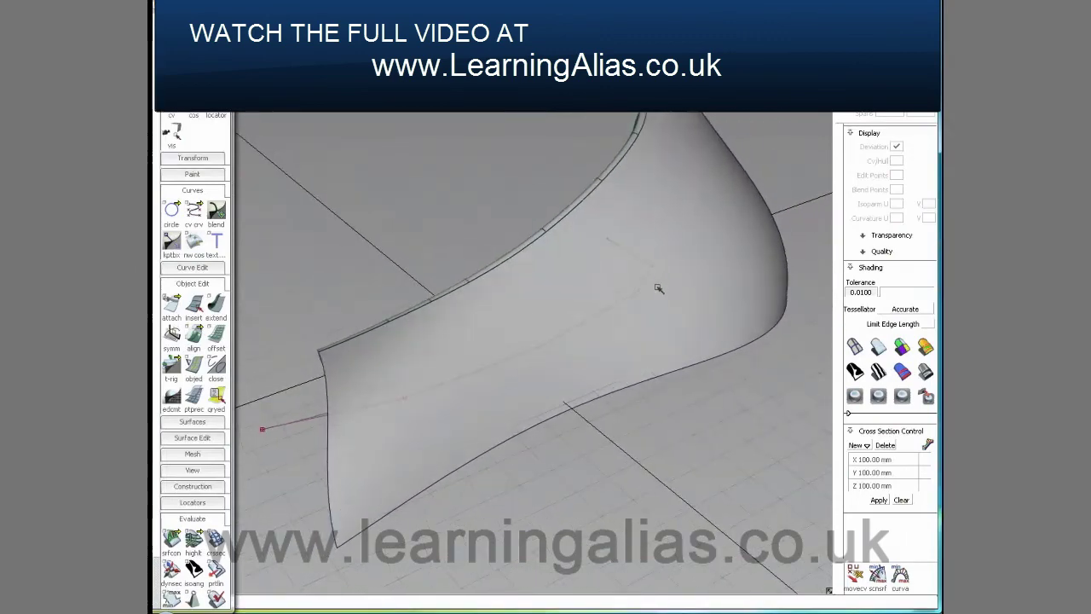